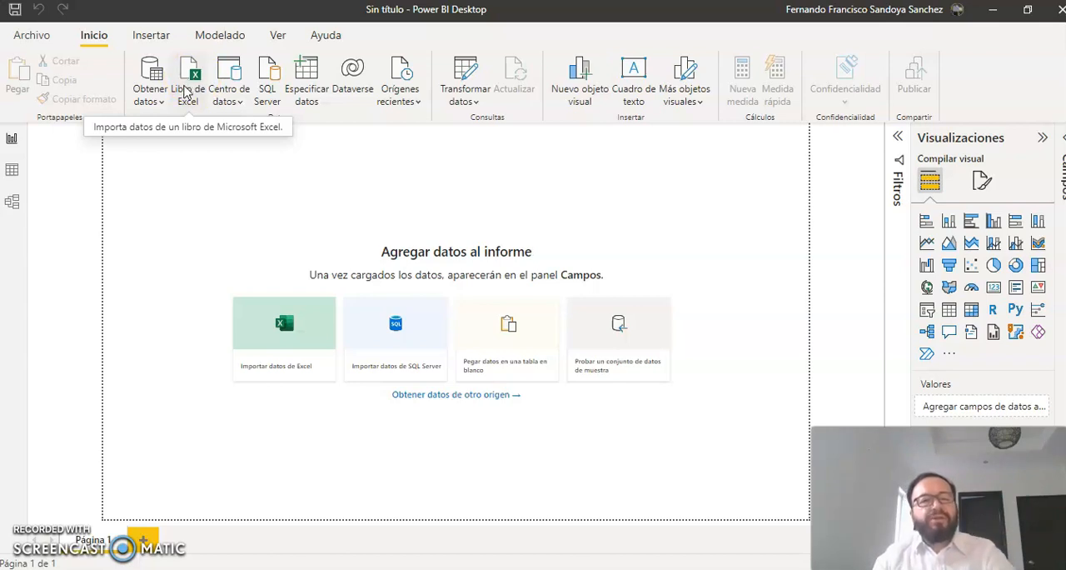
# Step: Open the full list of data sources and connect to a Texto o CSV source
pyautogui.click(160, 104)
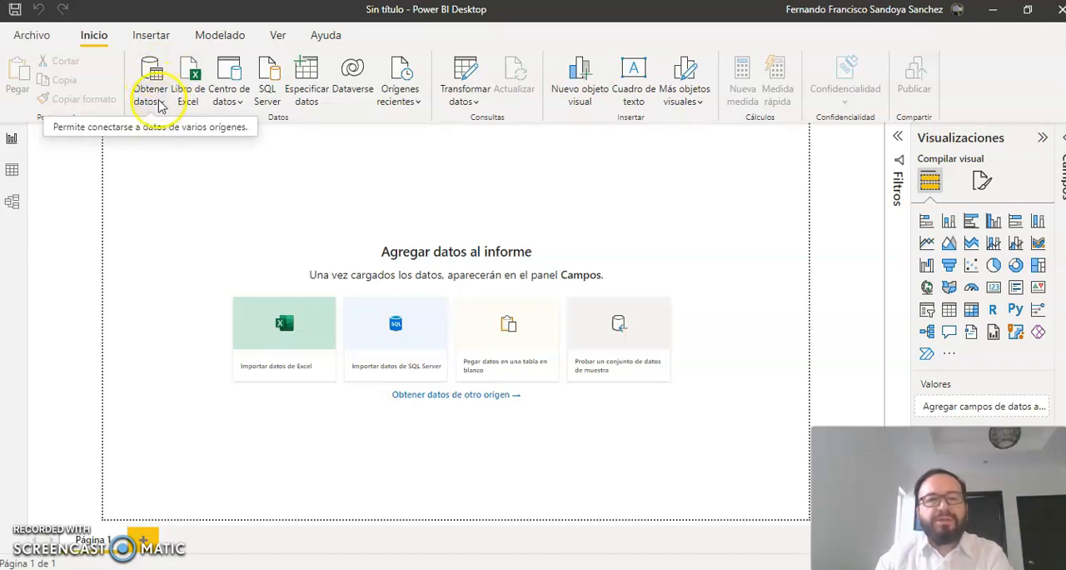
pyautogui.click(158, 100)
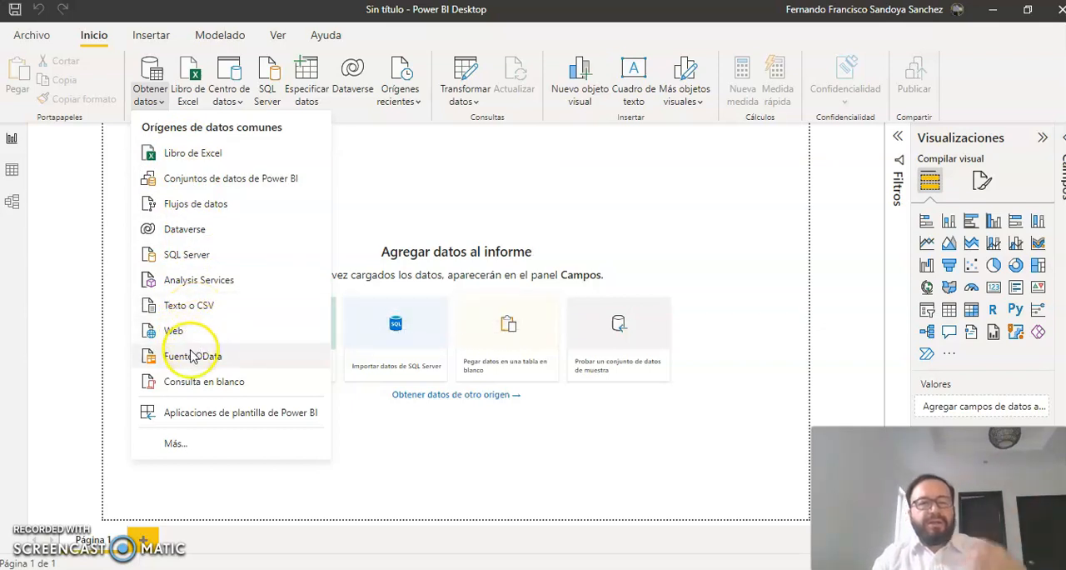
pyautogui.click(177, 444)
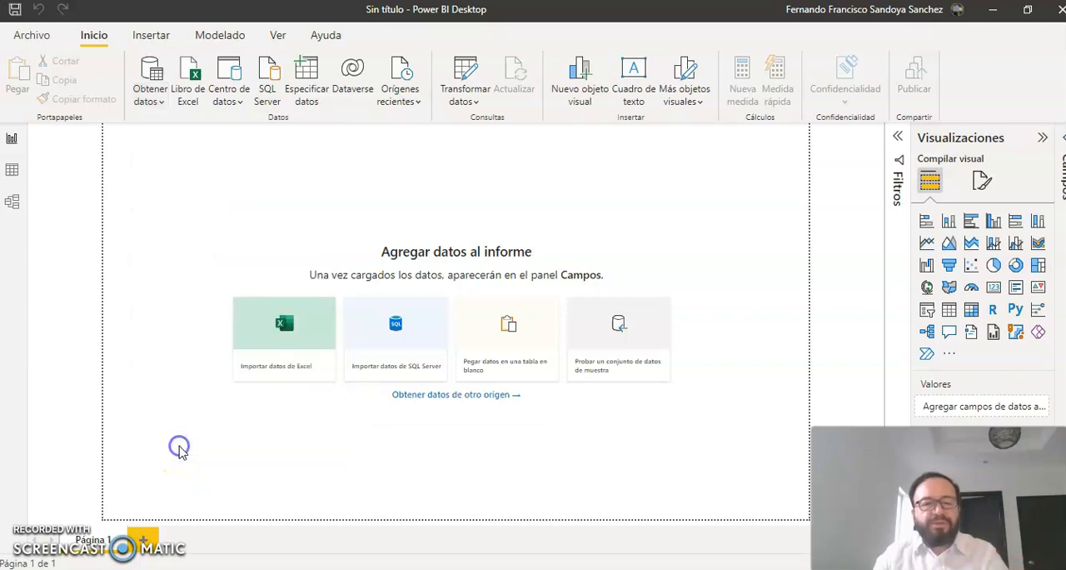
pyautogui.click(188, 431)
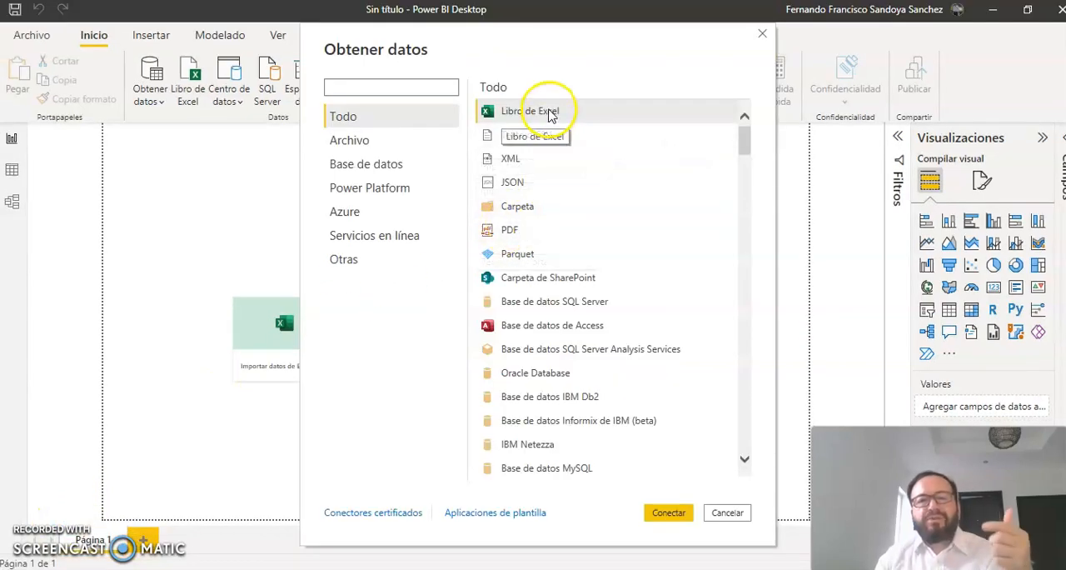
pyautogui.moveTo(747, 154)
pyautogui.mouseDown()
pyautogui.moveTo(770, 341)
pyautogui.moveTo(756, 434)
pyautogui.moveTo(756, 138)
pyautogui.mouseUp()
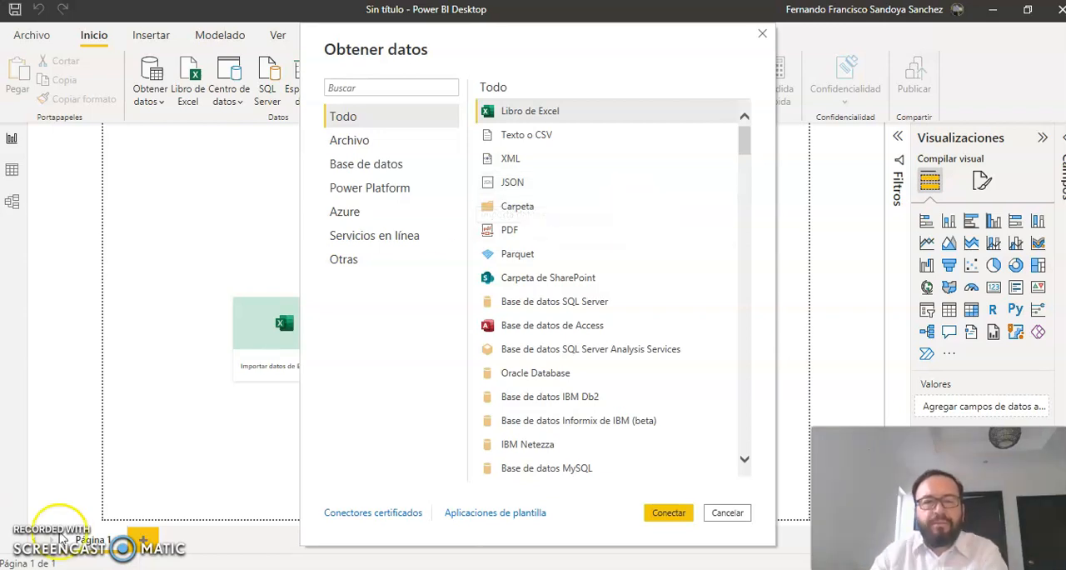
pyautogui.click(516, 139)
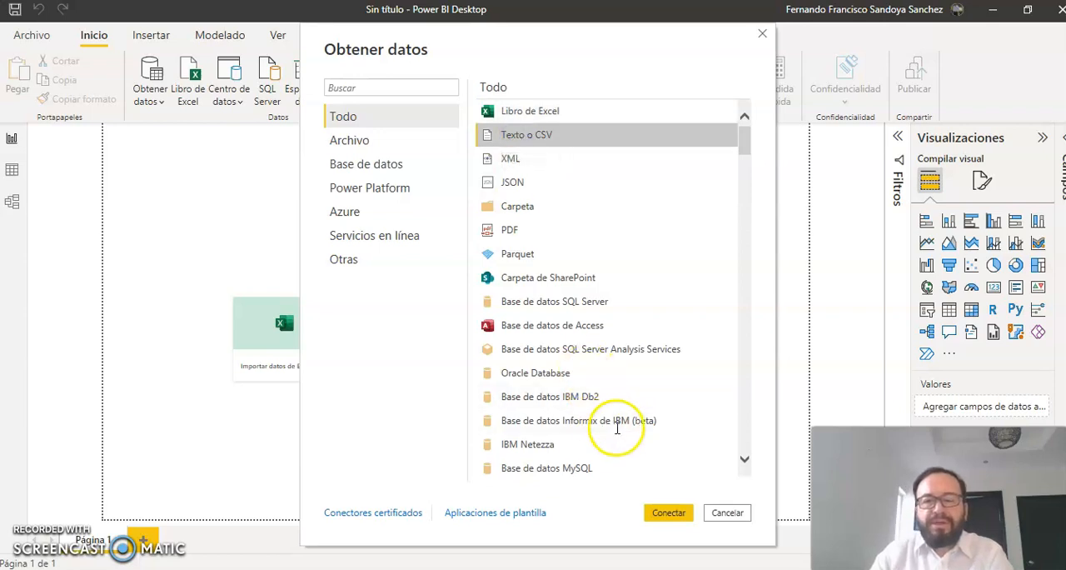
pyautogui.click(671, 514)
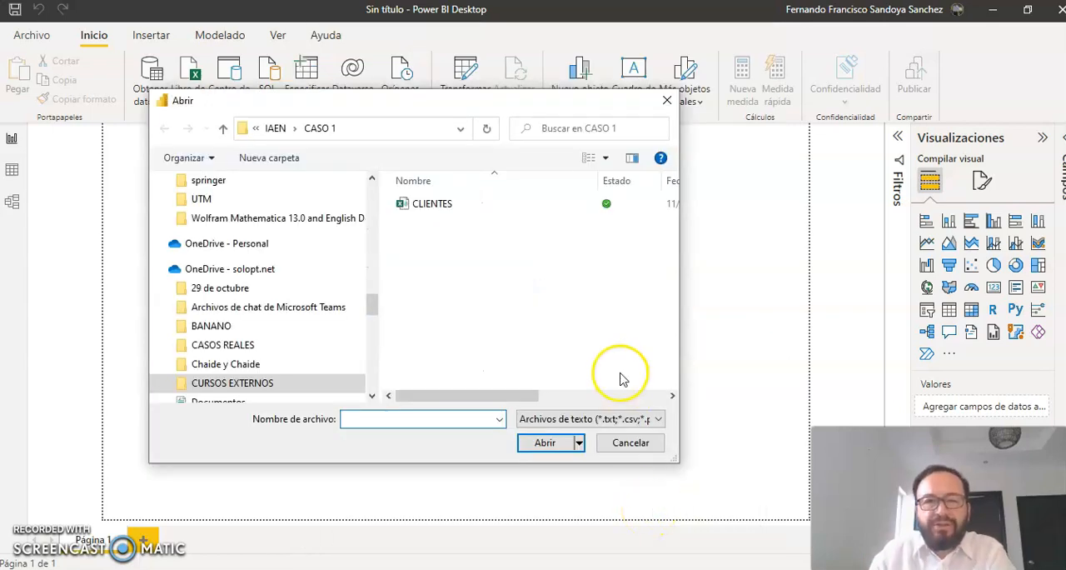
# Step: Open the CLIENTES file from the CASO 1 folder and load its data into the report
pyautogui.click(448, 208)
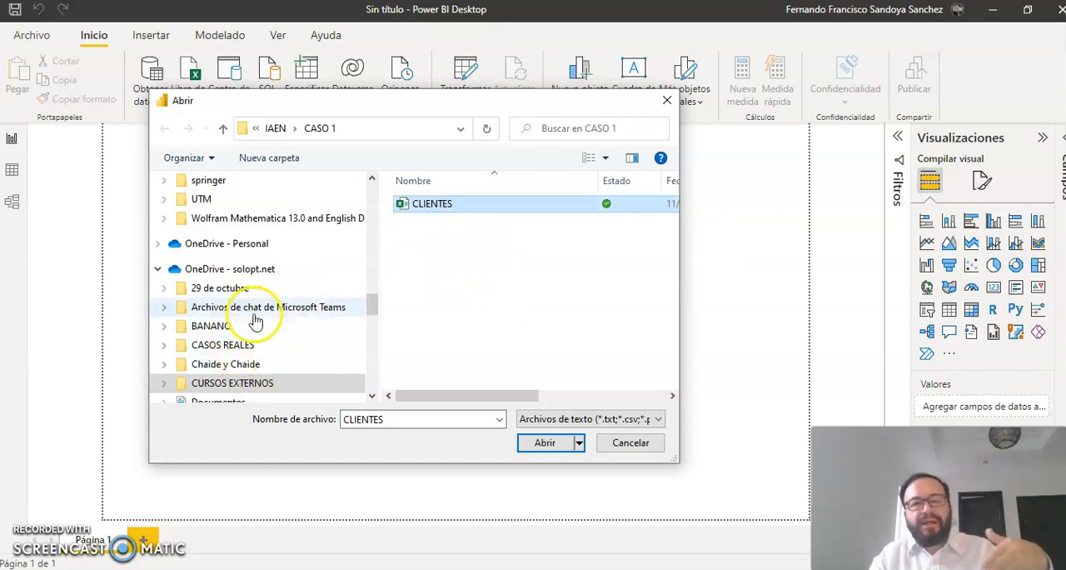
pyautogui.click(556, 454)
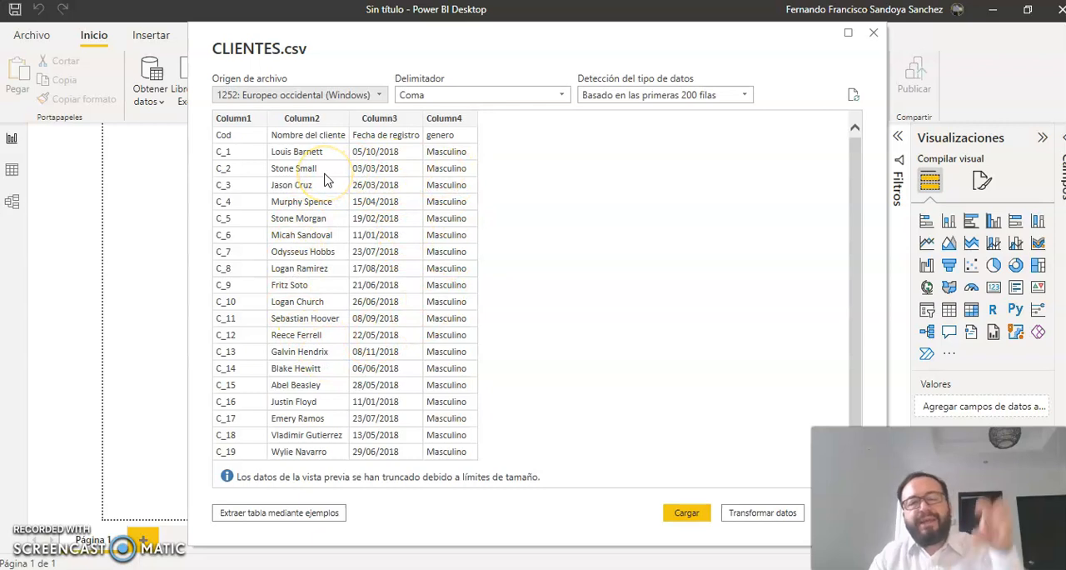
pyautogui.click(696, 515)
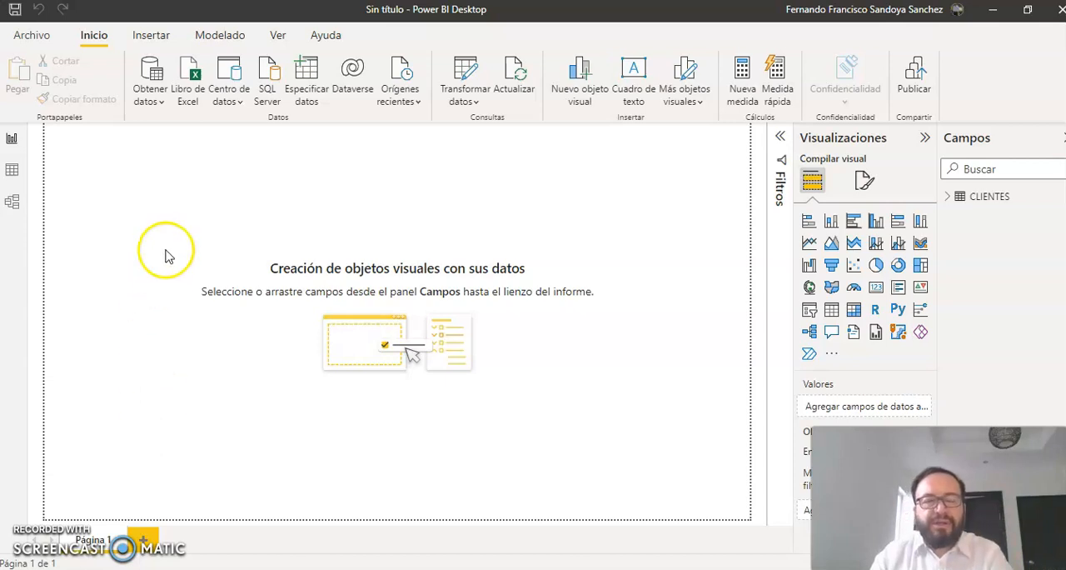
# Step: Connect to a PDF source from the full list of data sources and open the metas file
pyautogui.click(149, 95)
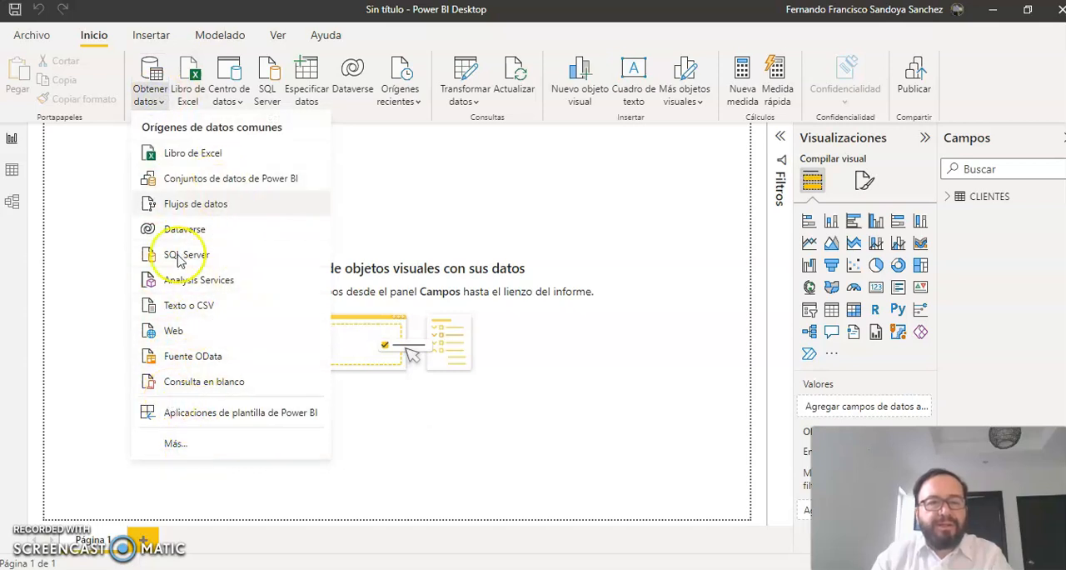
pyautogui.click(181, 446)
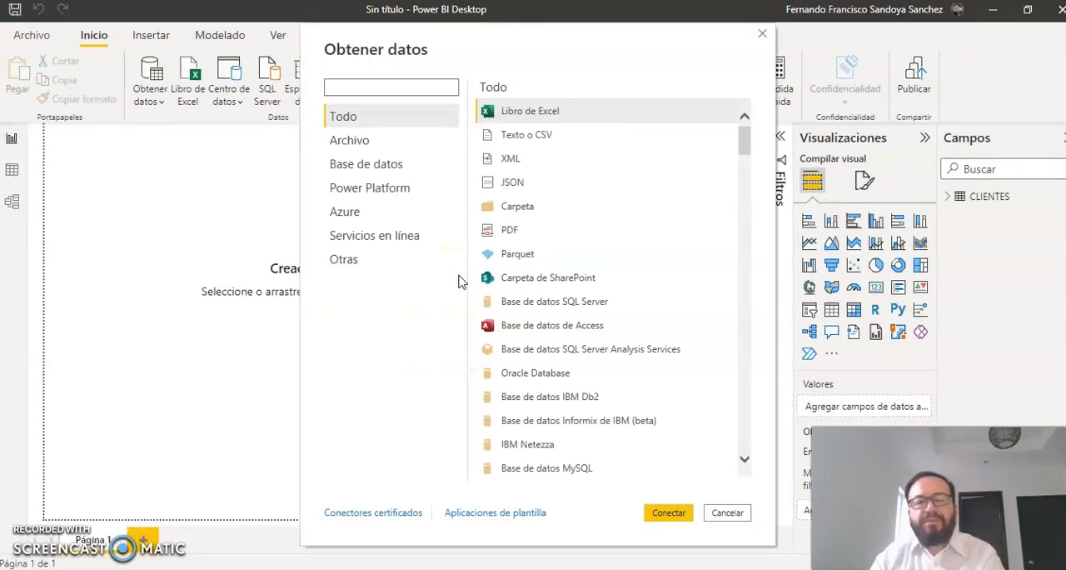
pyautogui.click(522, 237)
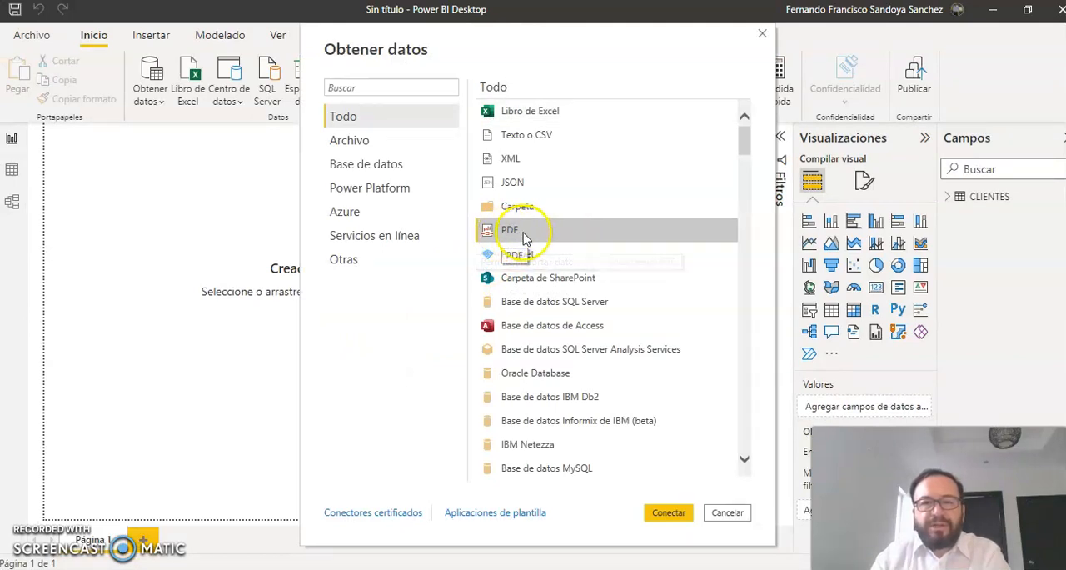
pyautogui.click(668, 512)
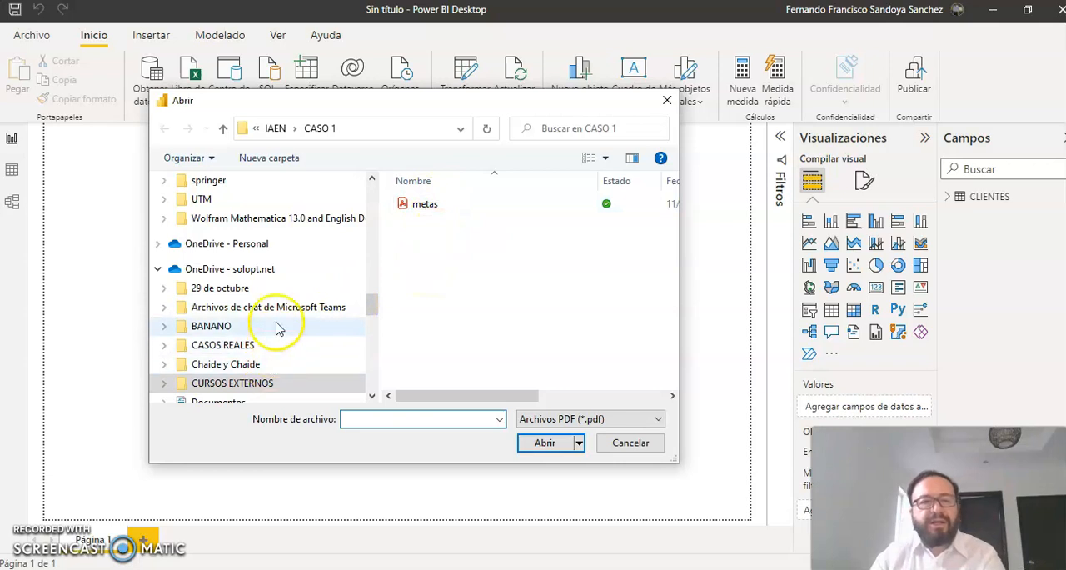
pyautogui.click(436, 209)
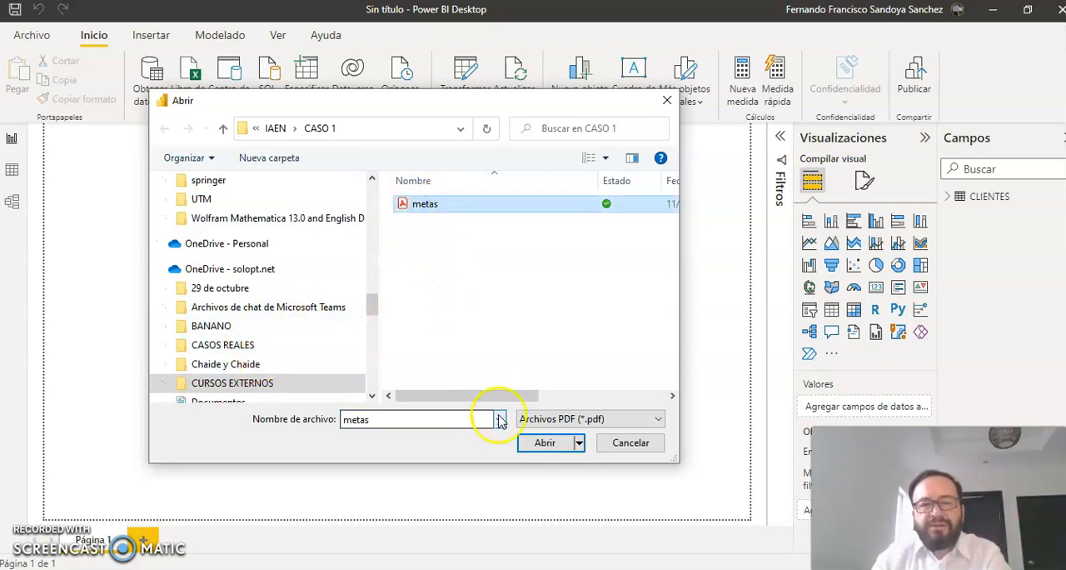
pyautogui.click(542, 444)
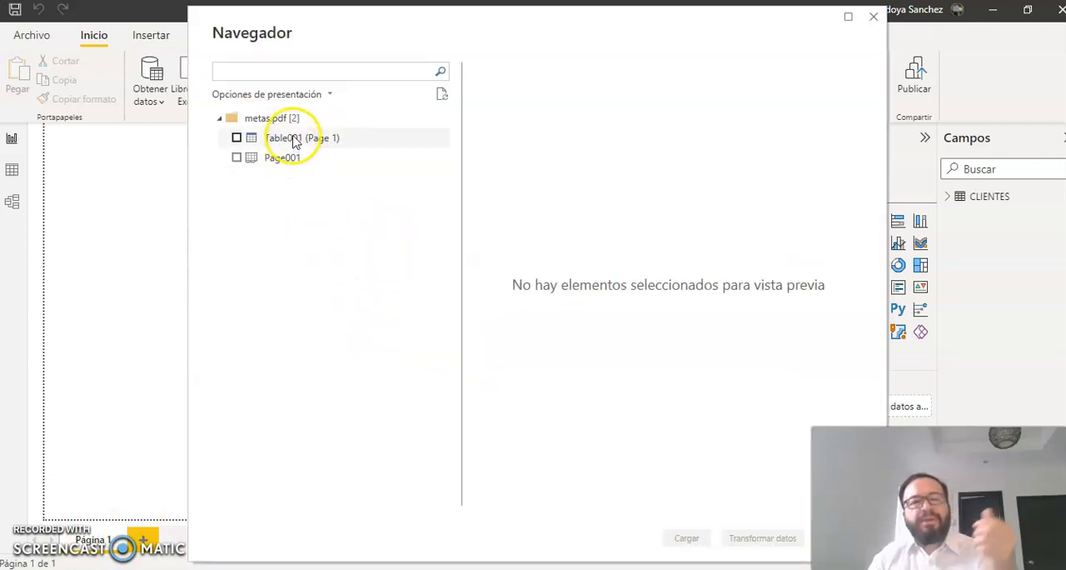
# Step: Compare the previews of Table001 (Page 1) and Page001 from metas.pdf, and load only Table001 (Page 1)
pyautogui.click(236, 138)
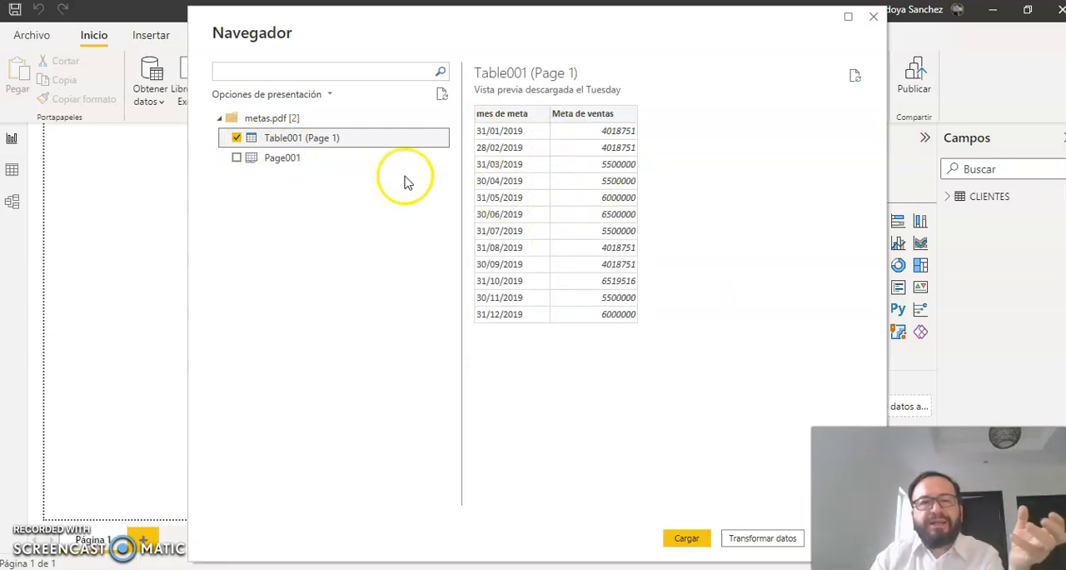
pyautogui.click(236, 158)
pyautogui.click(237, 158)
pyautogui.click(237, 138)
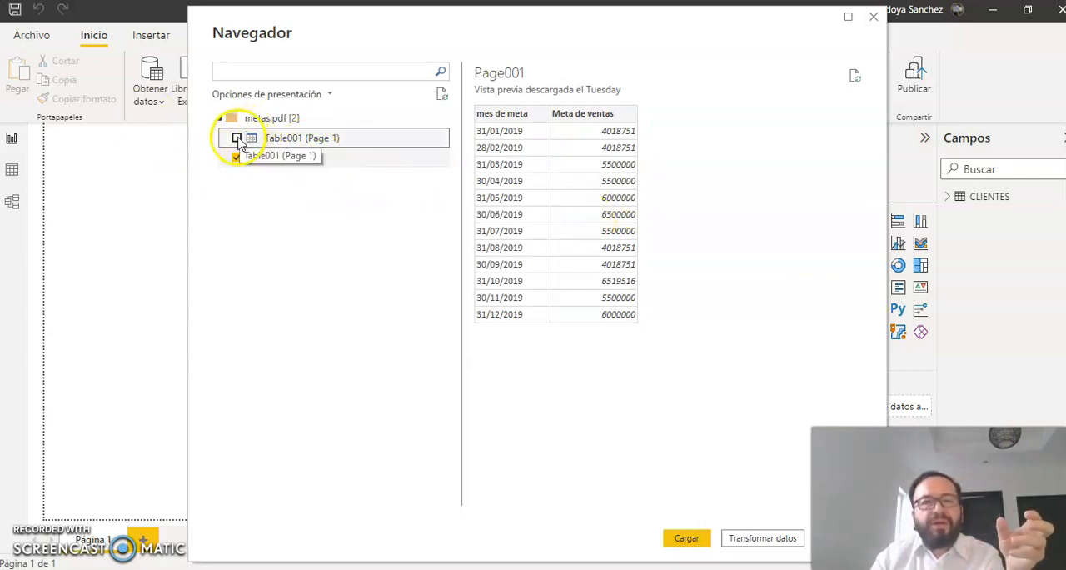
pyautogui.click(238, 138)
pyautogui.click(236, 159)
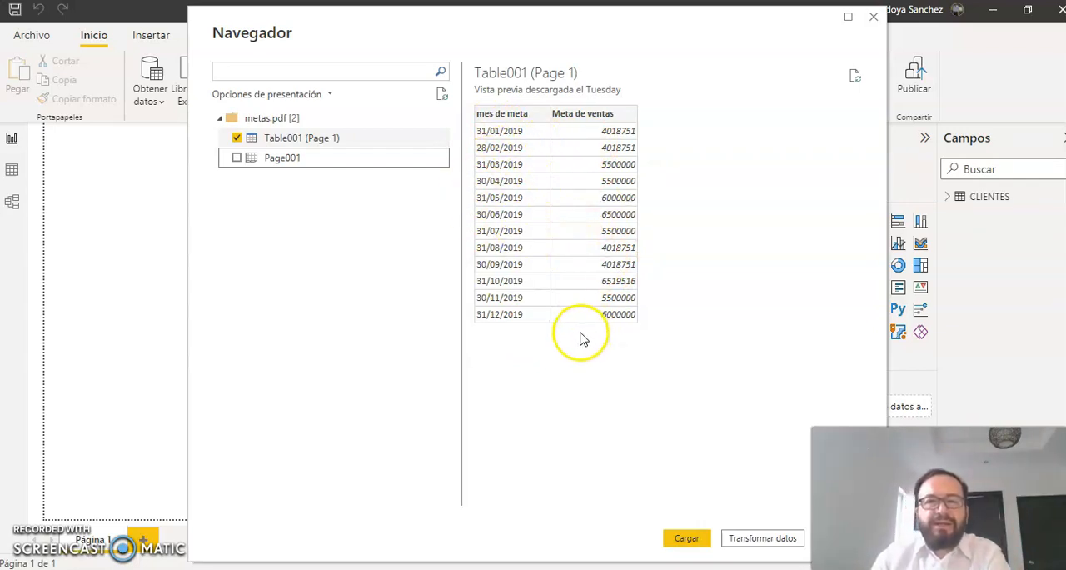
pyautogui.click(695, 539)
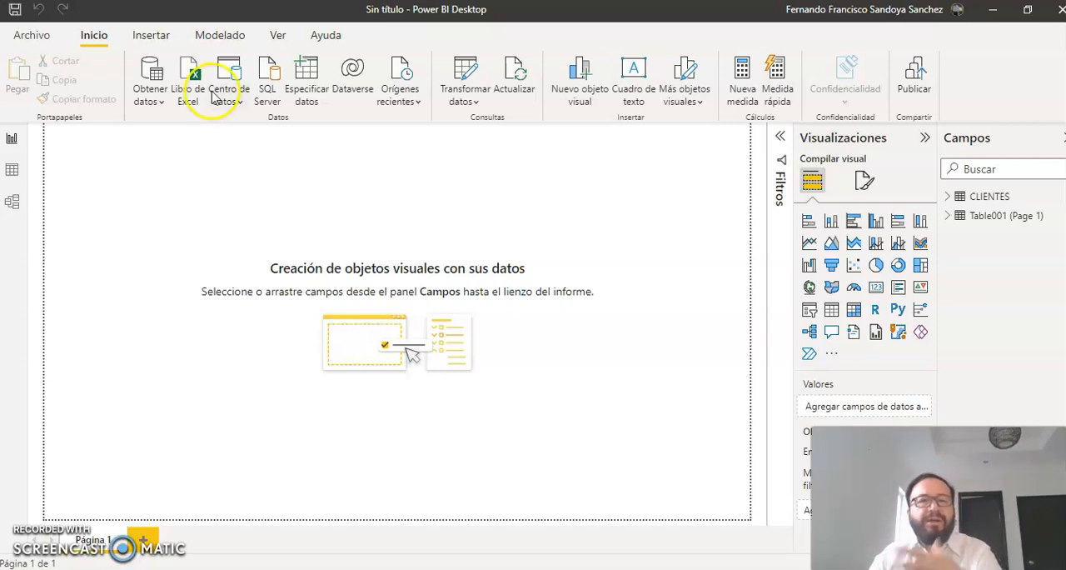
# Step: Connect to an Excel workbook source and open the VENTAS file from the CASO 1 folder
pyautogui.click(161, 100)
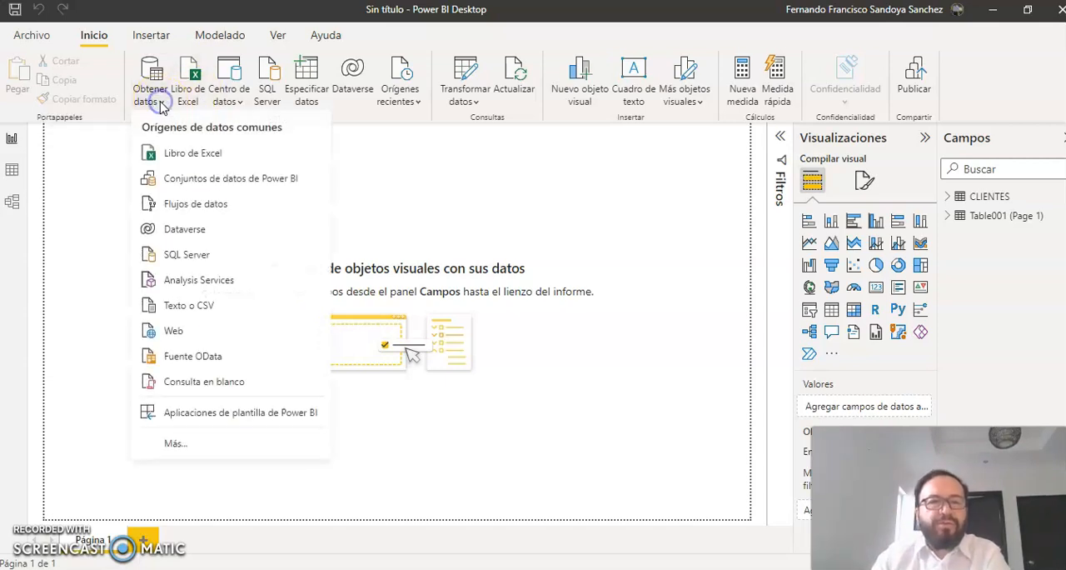
pyautogui.click(179, 152)
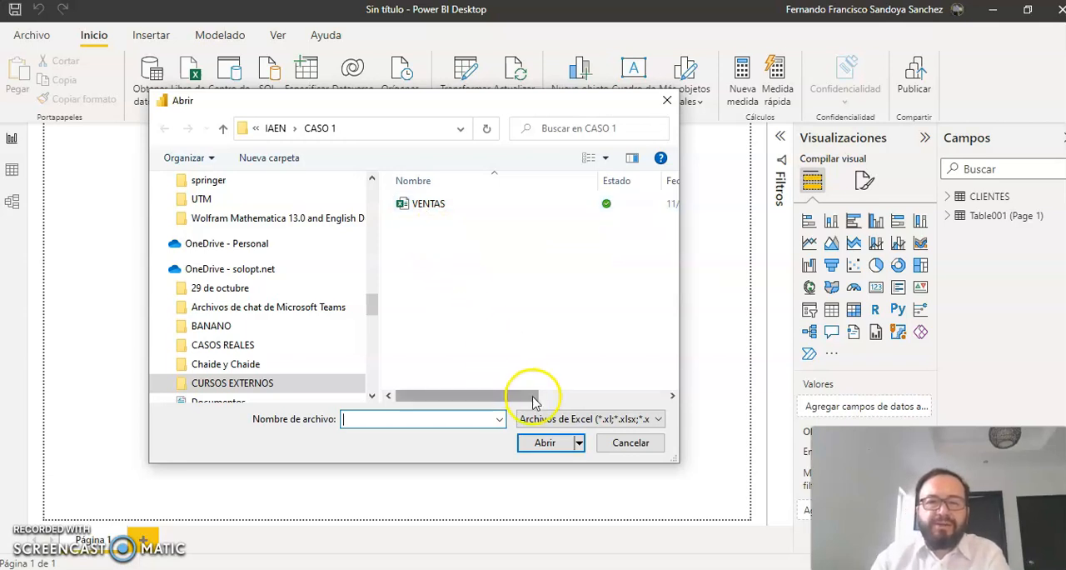
pyautogui.click(439, 205)
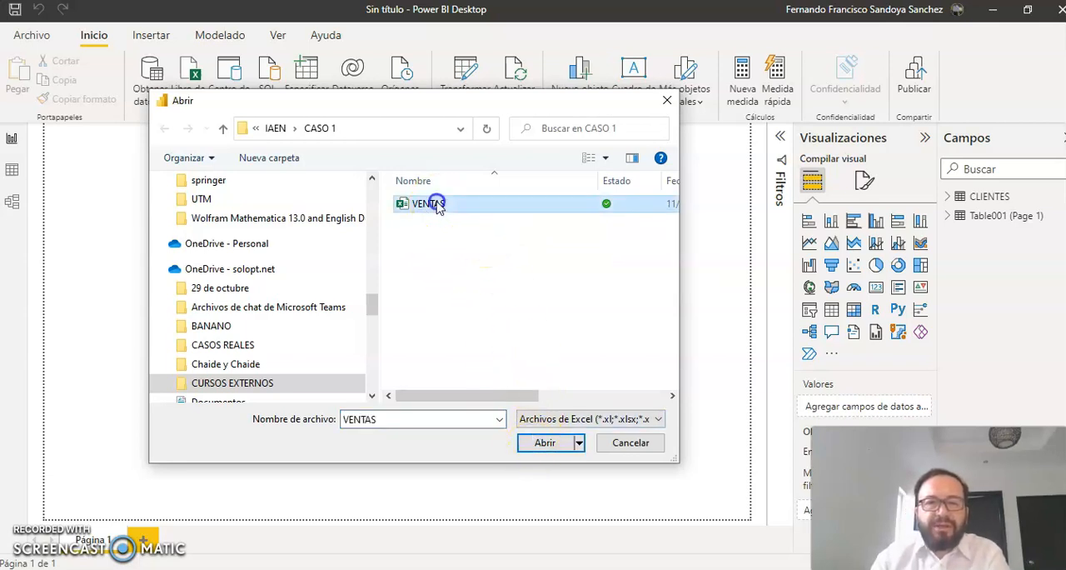
pyautogui.click(538, 448)
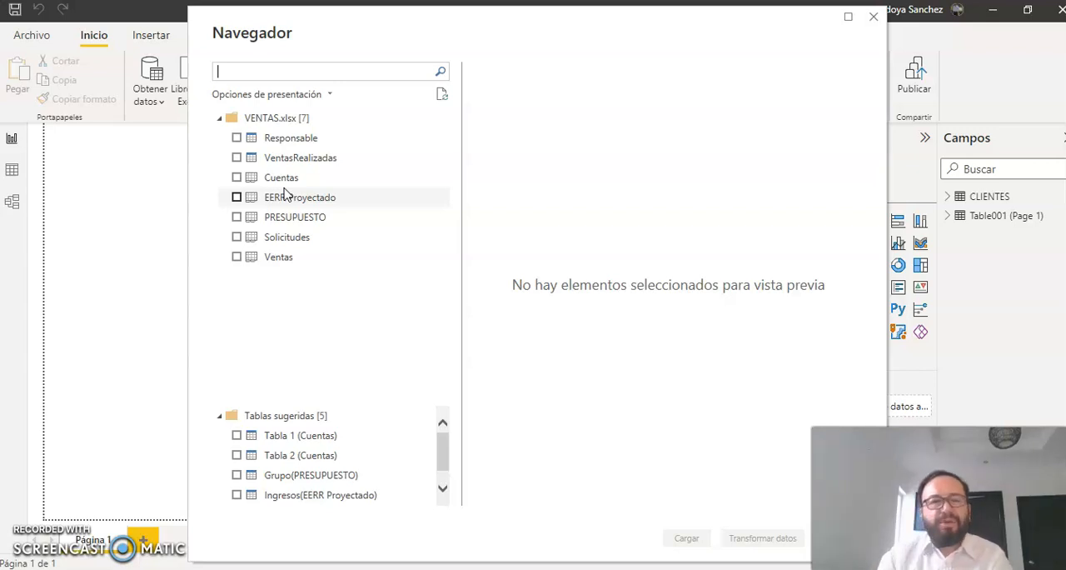
# Step: Preview the rows and all columns of the Ventas sheet, and leave the sheet unselected
pyautogui.click(236, 257)
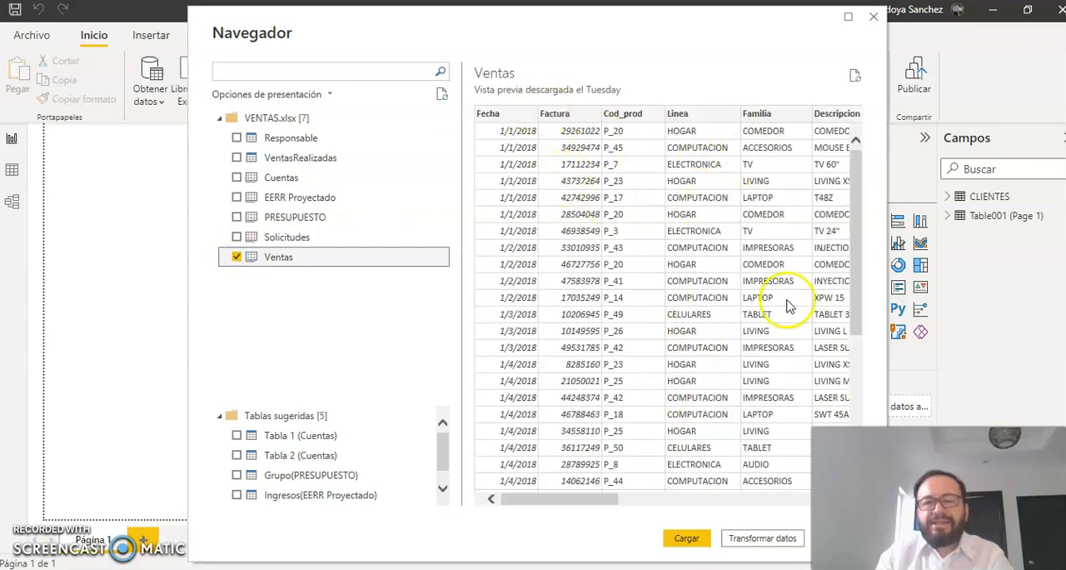
pyautogui.scroll(-5, 848, 293)
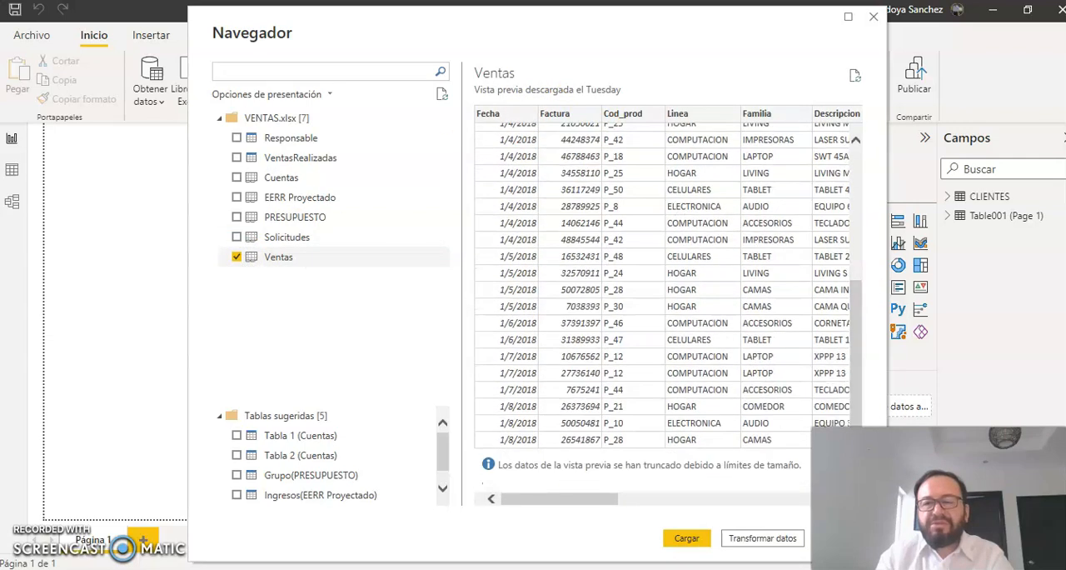
pyautogui.moveTo(620, 506); pyautogui.dragTo(788, 497)
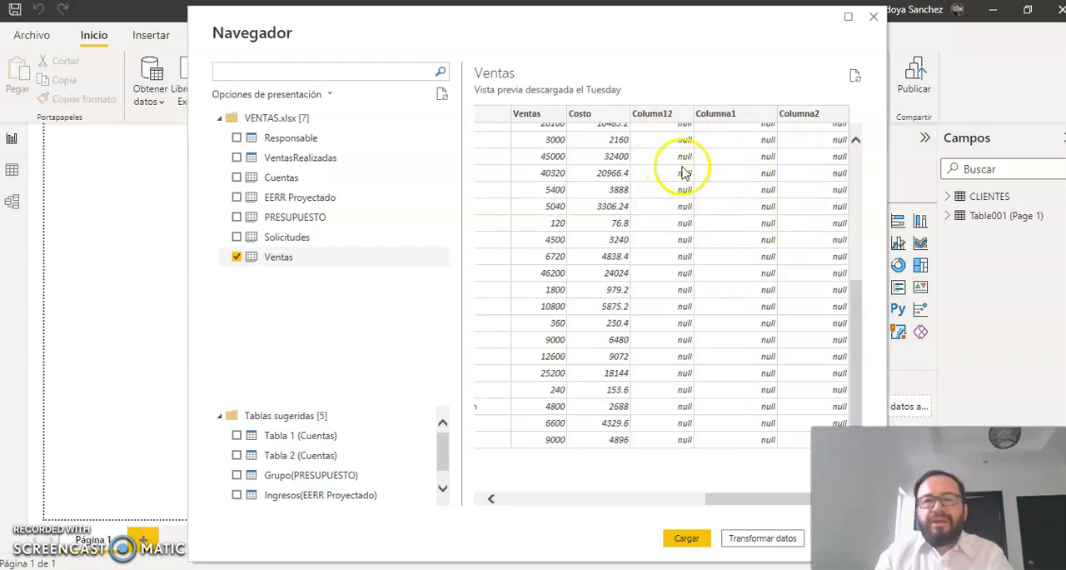
pyautogui.moveTo(858, 325); pyautogui.dragTo(858, 175)
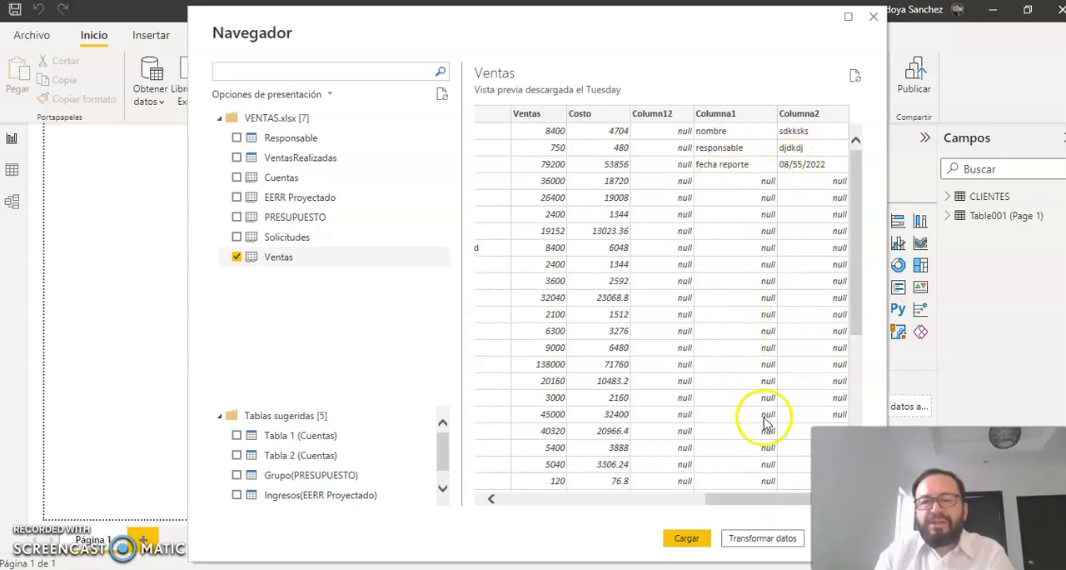
pyautogui.moveTo(752, 498); pyautogui.dragTo(696, 500)
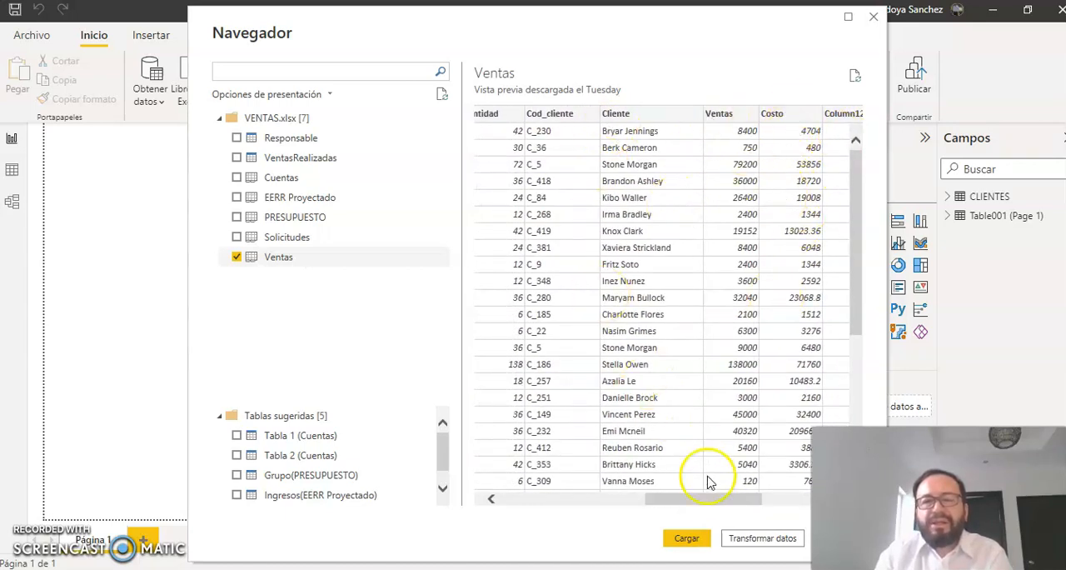
pyautogui.moveTo(712, 501); pyautogui.dragTo(553, 502)
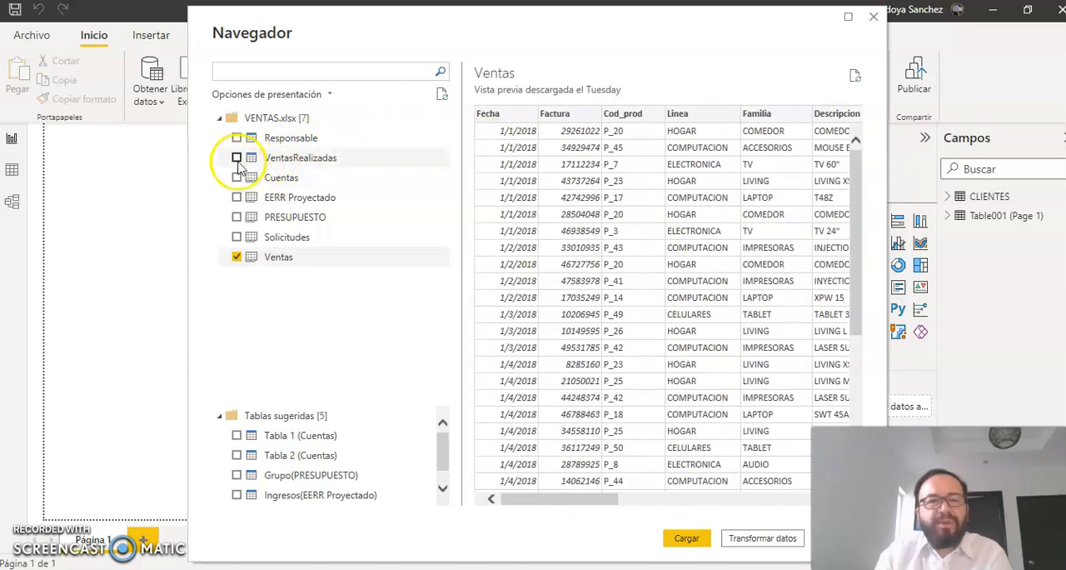
pyautogui.click(236, 258)
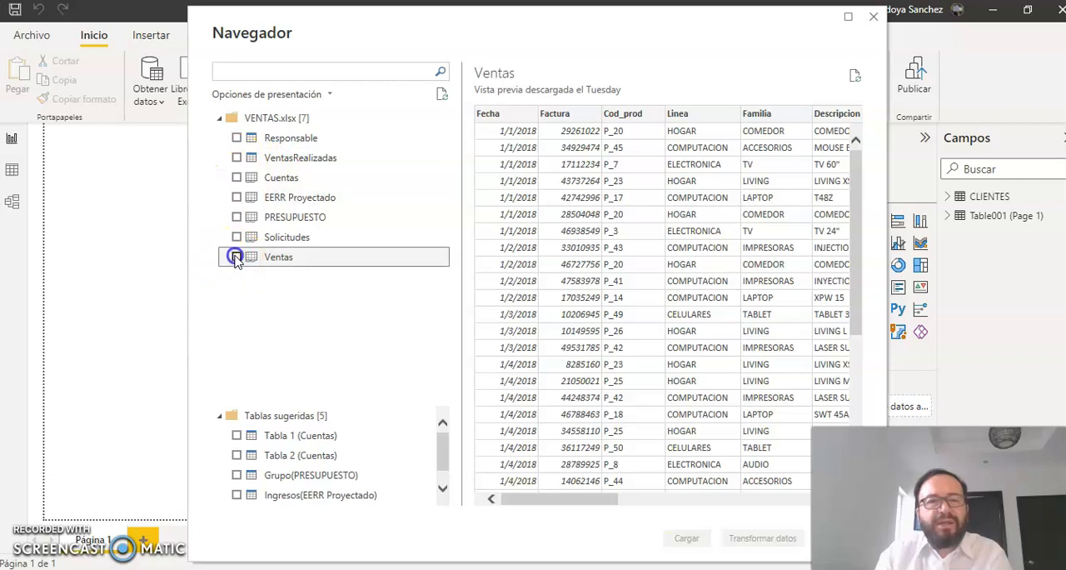
# Step: Preview the VentasRealizadas table through its last columns and the Responsable table, and load only VentasRealizadas
pyautogui.click(236, 158)
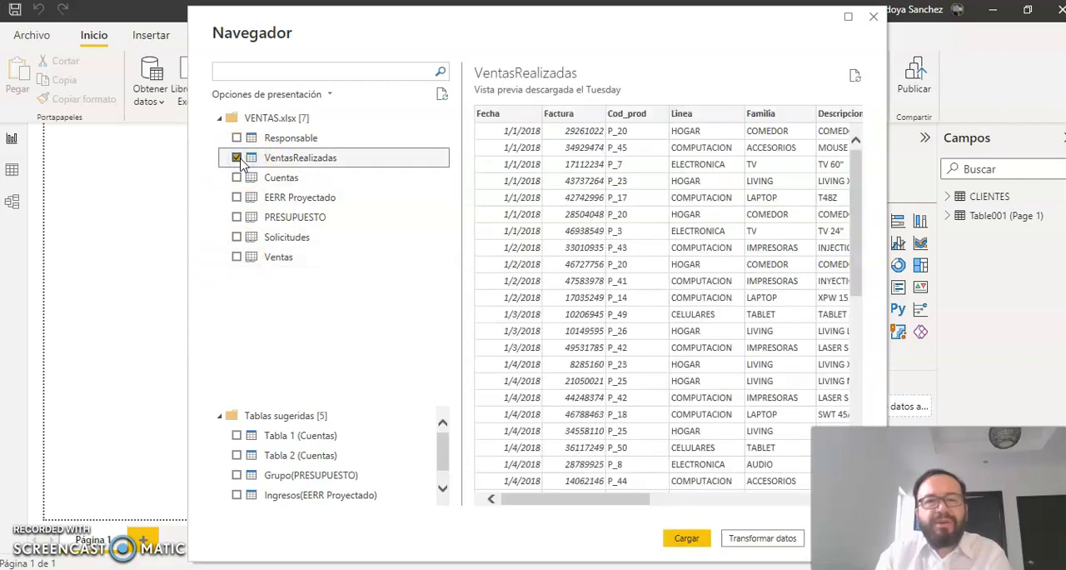
pyautogui.moveTo(644, 498); pyautogui.dragTo(818, 496)
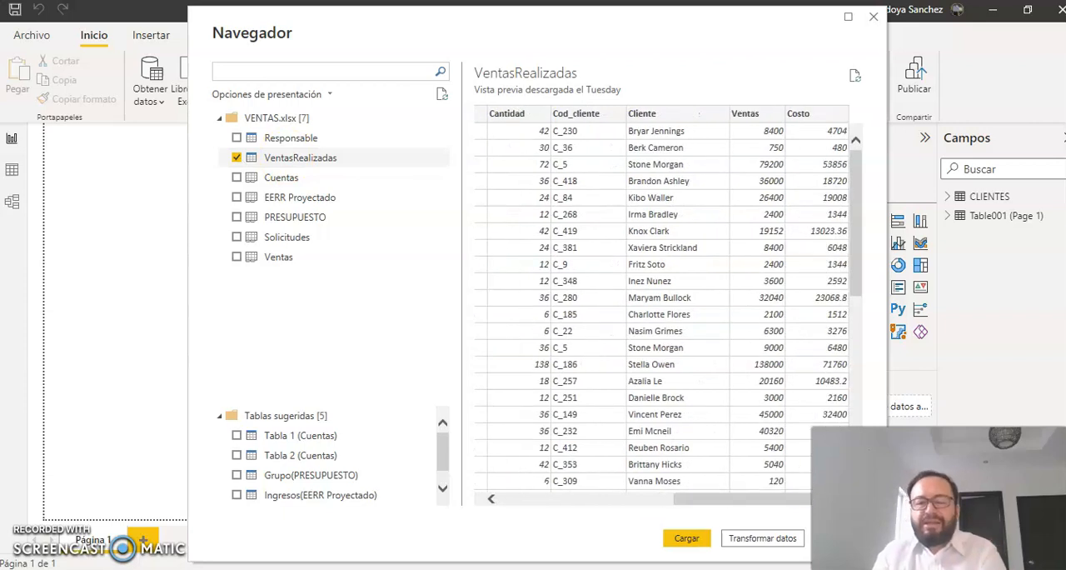
pyautogui.click(741, 497)
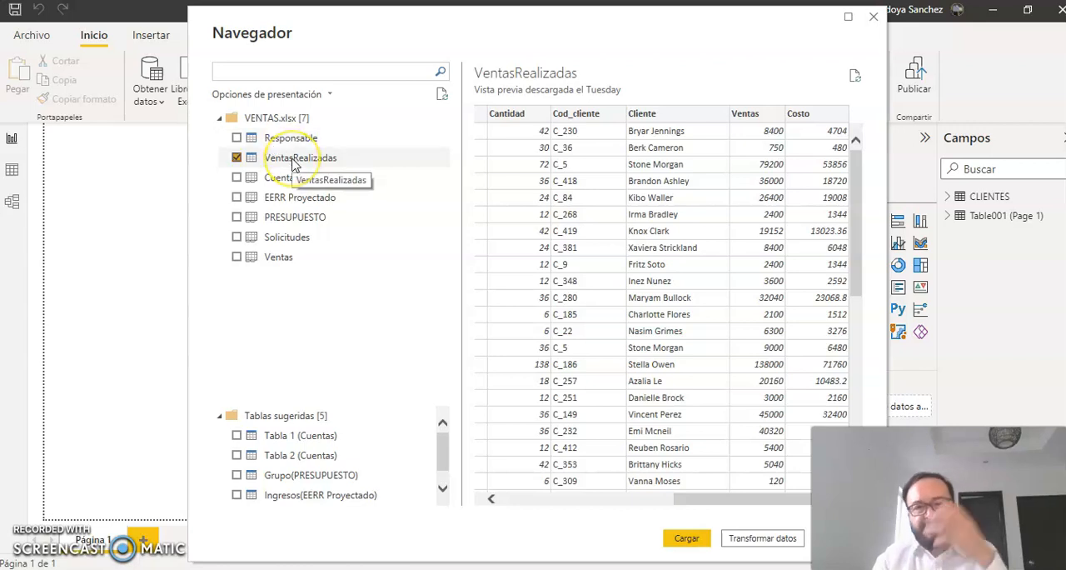
pyautogui.click(237, 137)
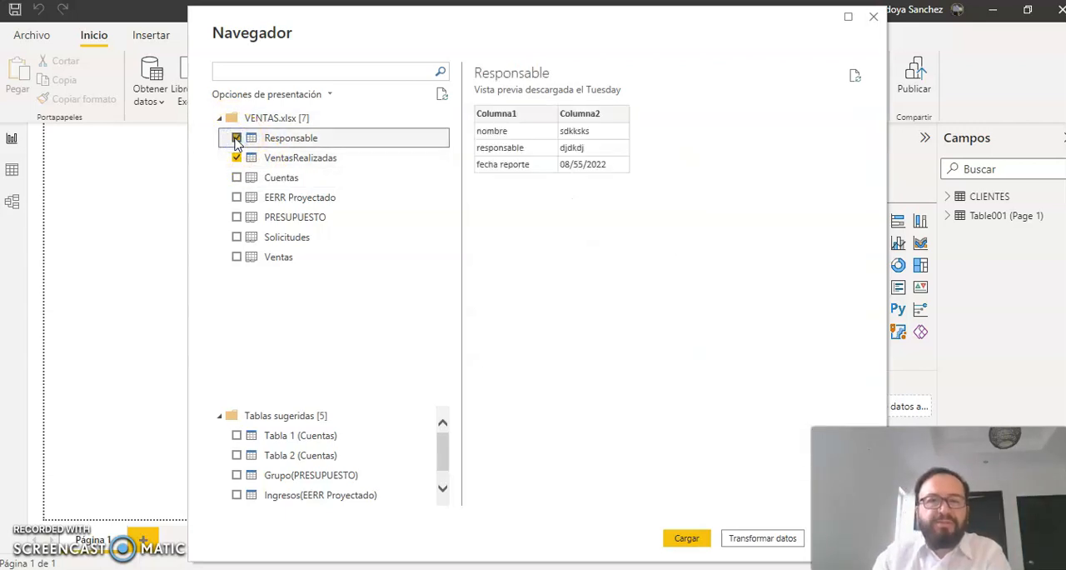
pyautogui.click(236, 138)
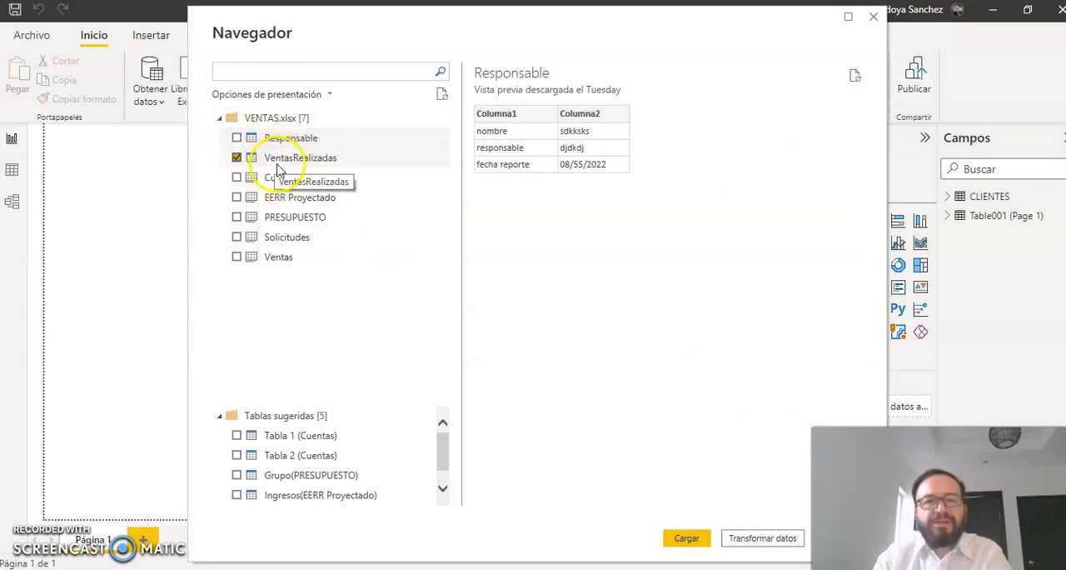
pyautogui.click(685, 540)
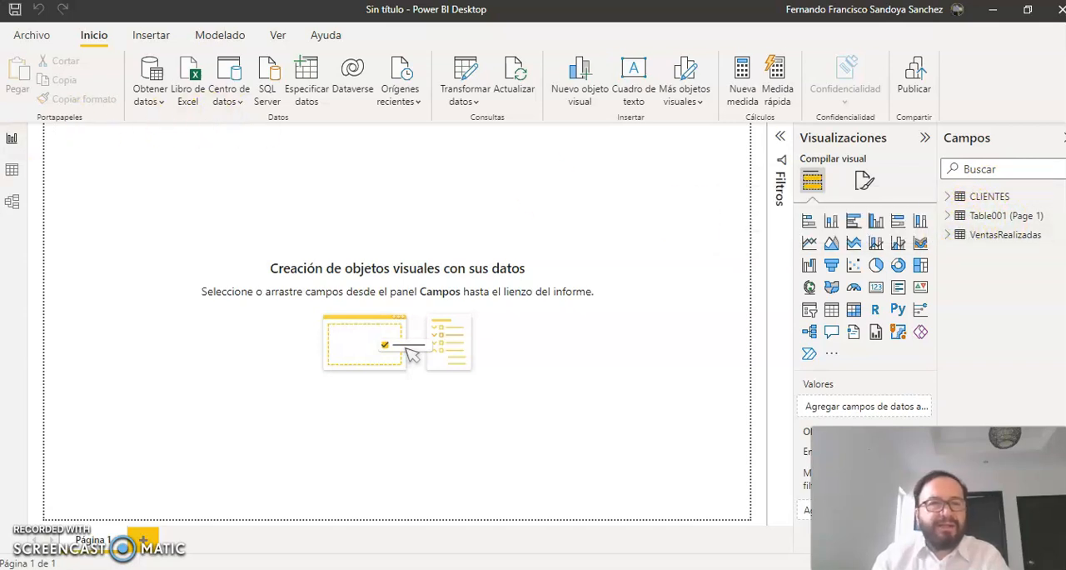
# Step: Show the loaded table data and rename the Table001 (Page 1) table as METAS
pyautogui.click(13, 170)
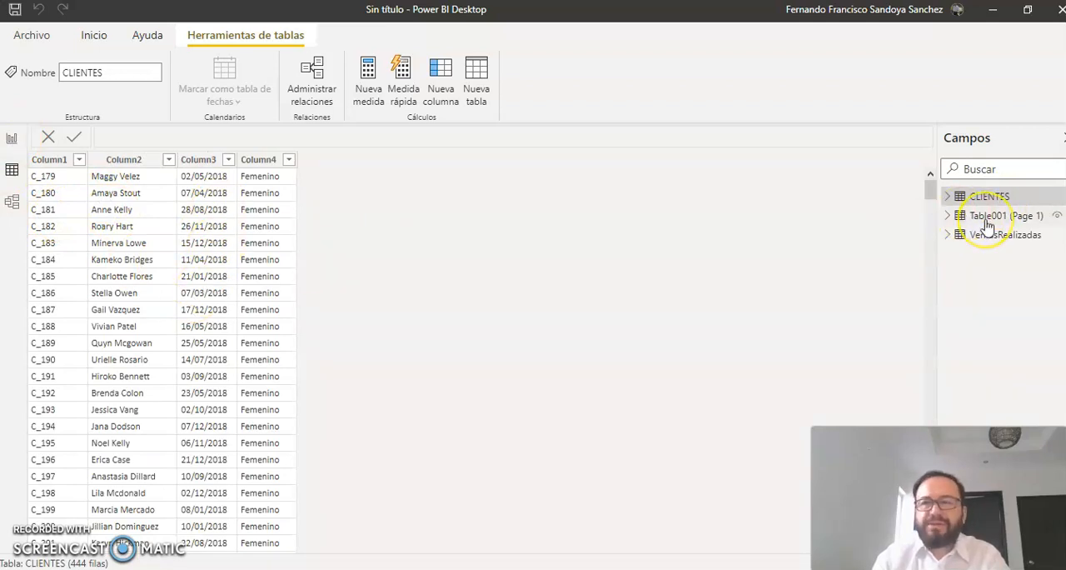
pyautogui.moveTo(988, 225)
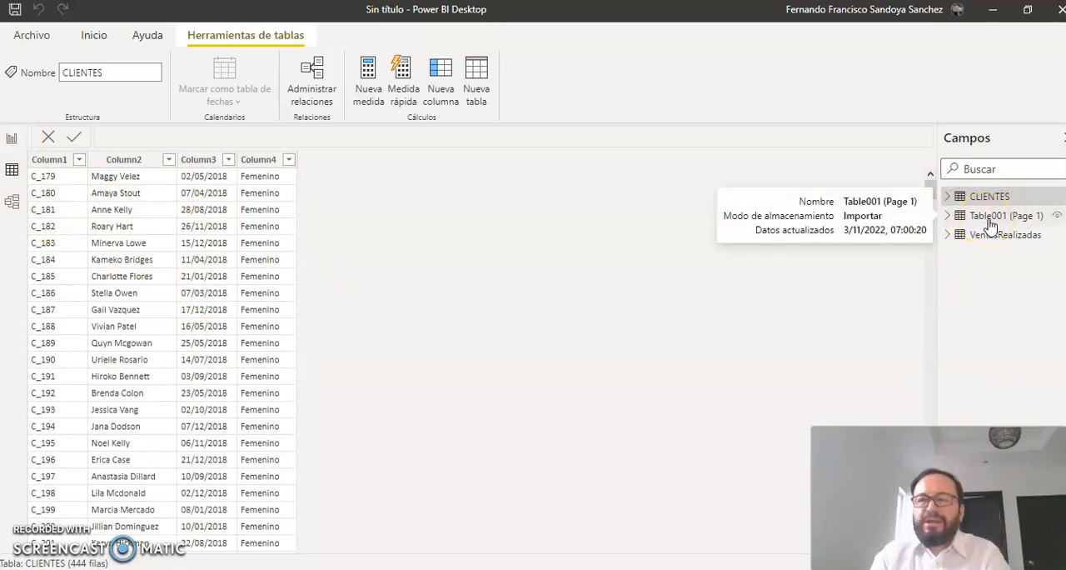
pyautogui.click(990, 224)
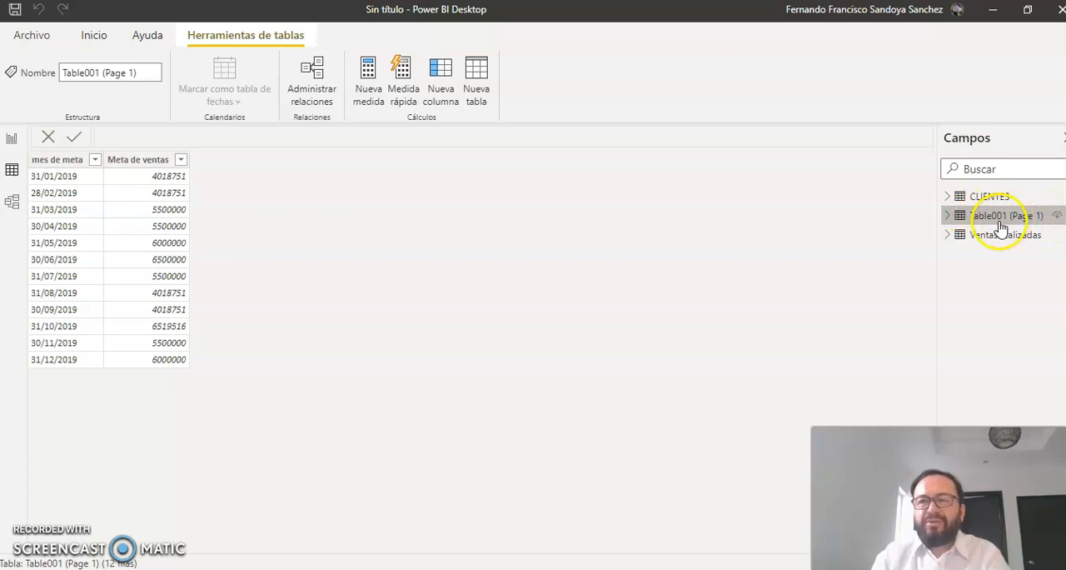
pyautogui.click(91, 73)
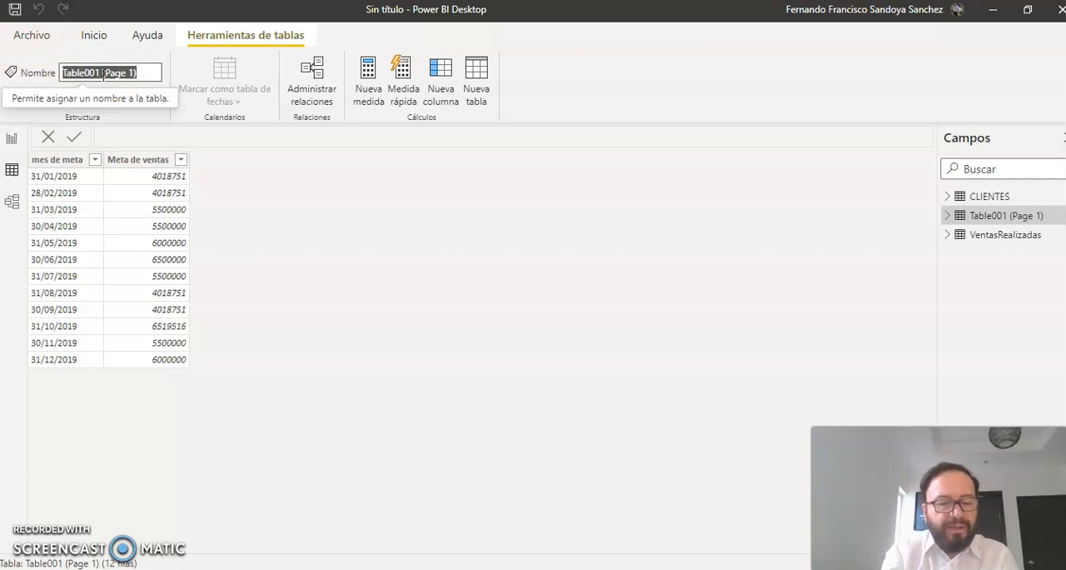
pyautogui.write('METAS')
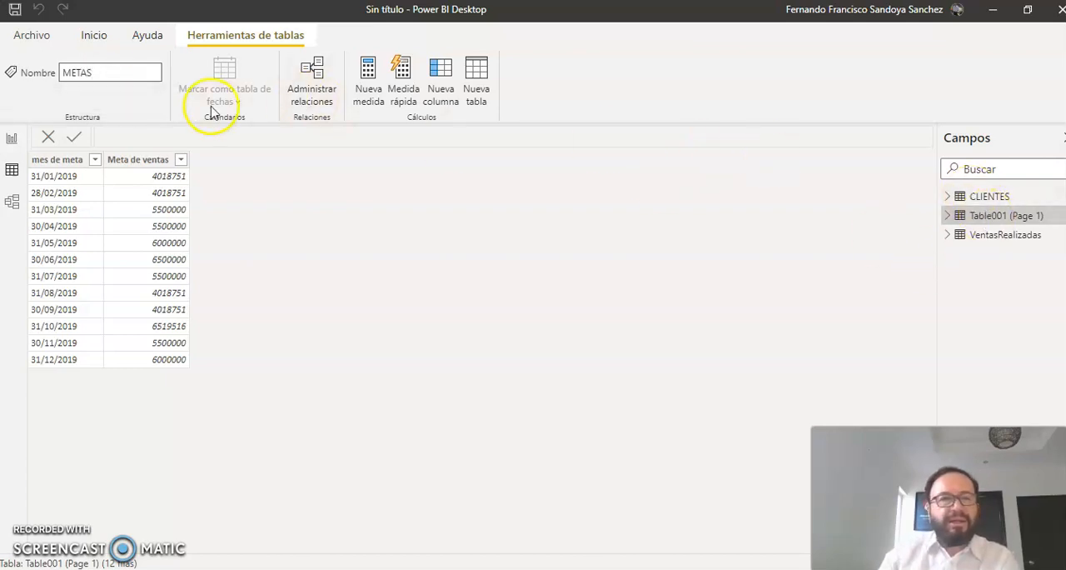
pyautogui.doubleClick(93, 72)
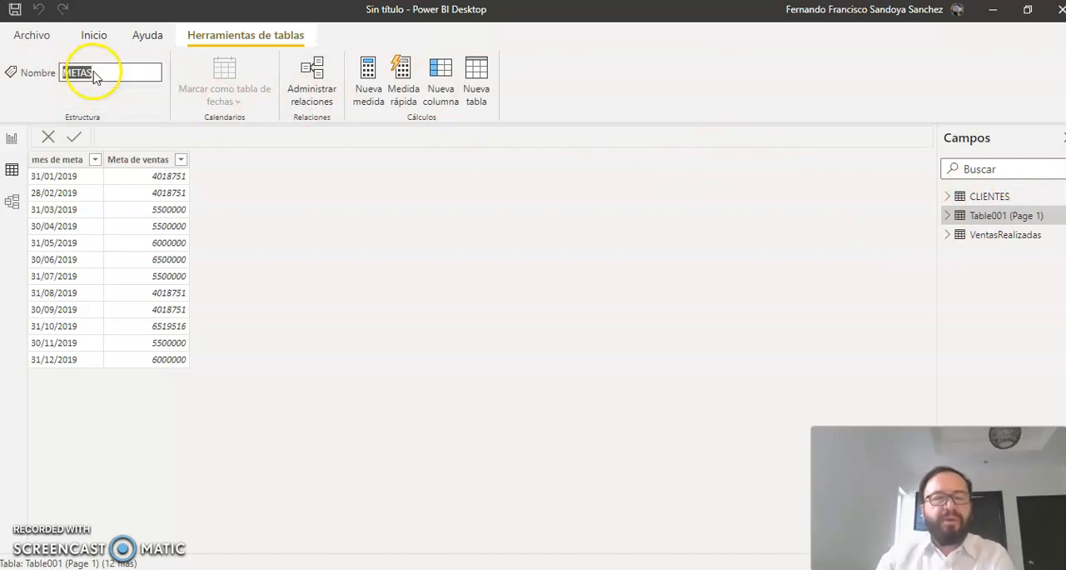
pyautogui.press('Return')
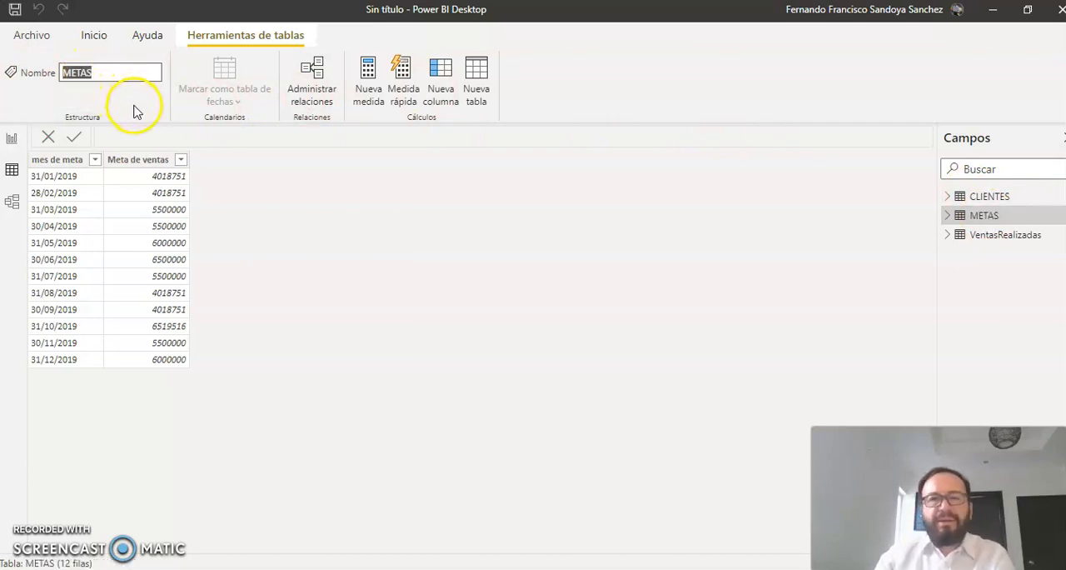
# Step: Review the VentasRealizadas rows, and rearrange the METAS and VentasRealizadas tables in the model diagram before returning to the report
pyautogui.click(995, 239)
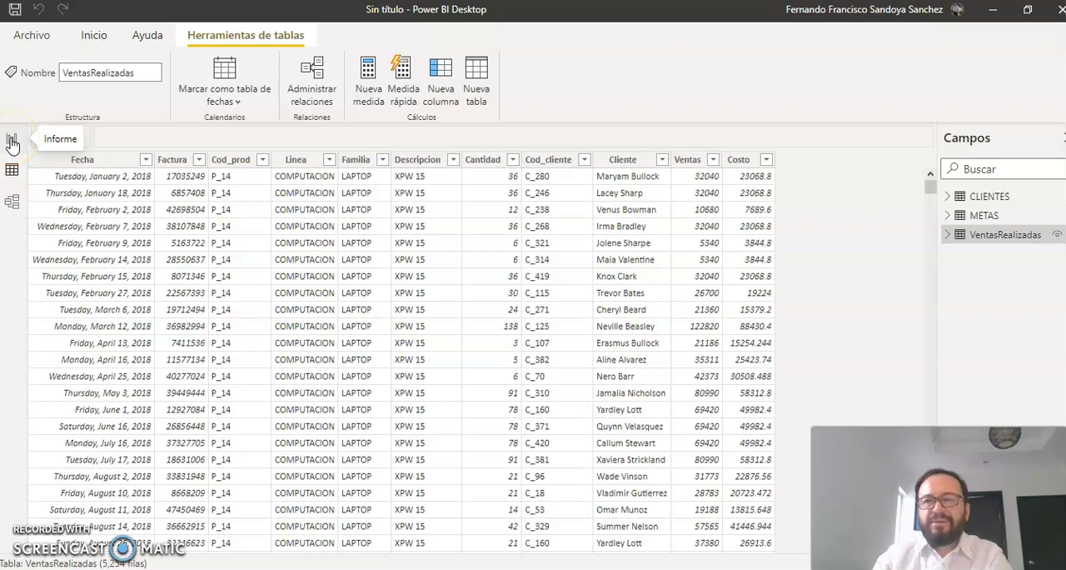
pyautogui.click(12, 203)
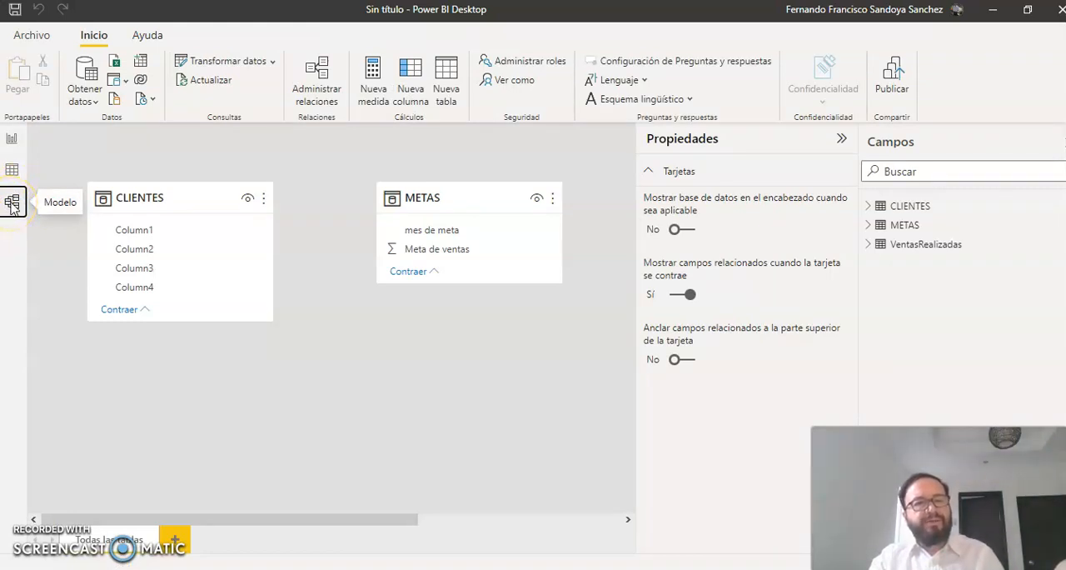
pyautogui.click(841, 139)
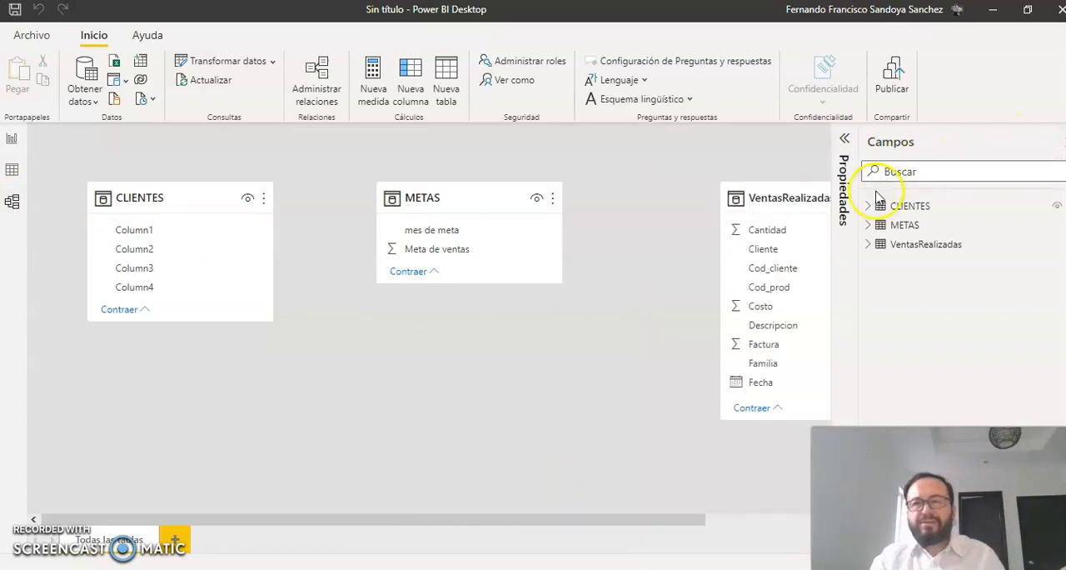
pyautogui.moveTo(767, 210); pyautogui.dragTo(643, 261)
pyautogui.moveTo(451, 196); pyautogui.dragTo(425, 196)
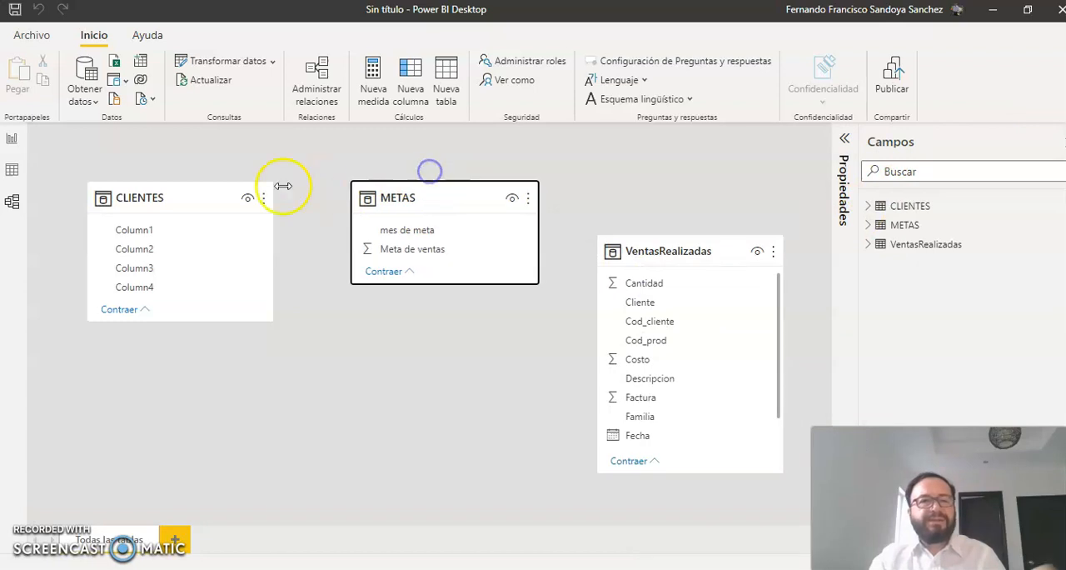
pyautogui.click(11, 140)
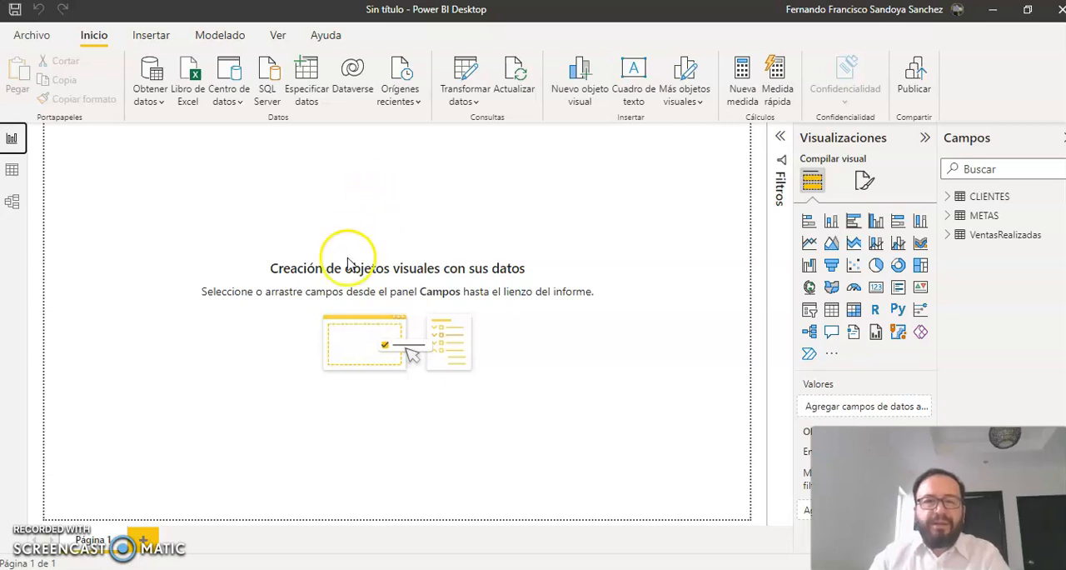
# Step: Switch to the VENTAS workbook in Excel and look through its Cuentas, PRESUPUESTO, Solicitudes and EERR Proyectado sheets, ending on Ventas
pyautogui.hotkey('alt', 'Tab')
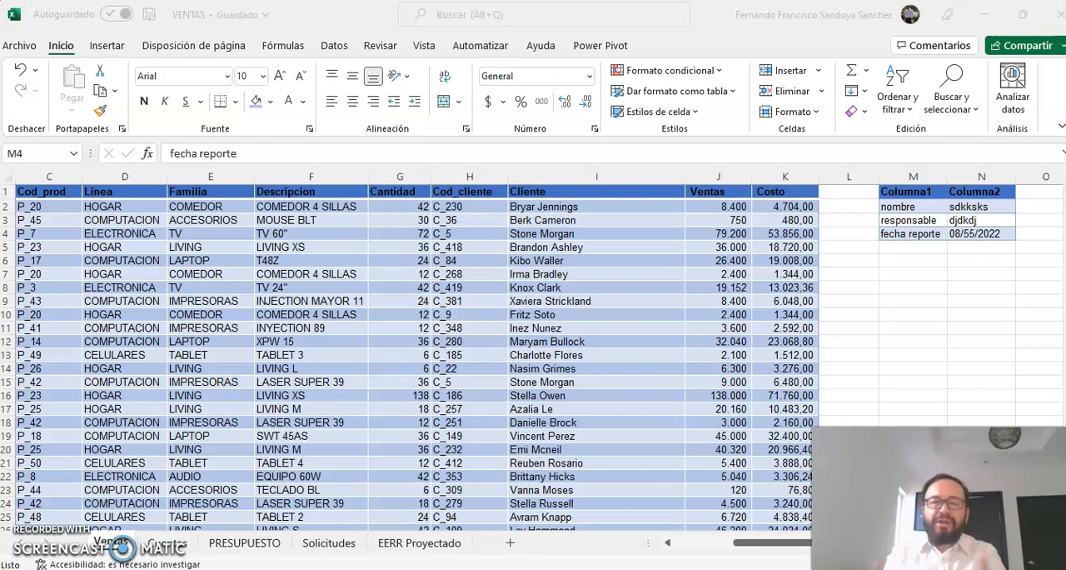
pyautogui.click(155, 551)
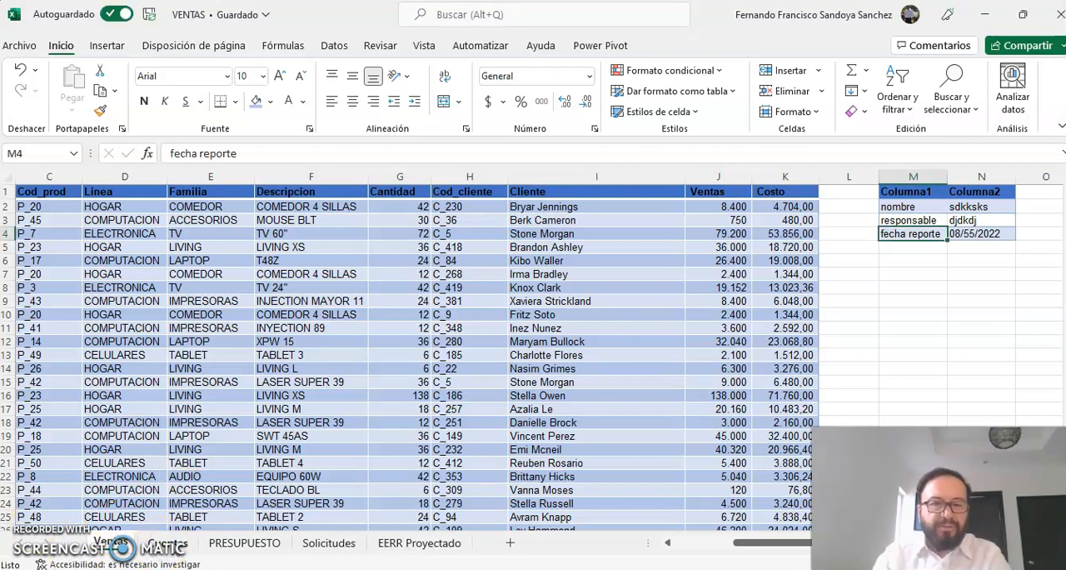
pyautogui.click(169, 542)
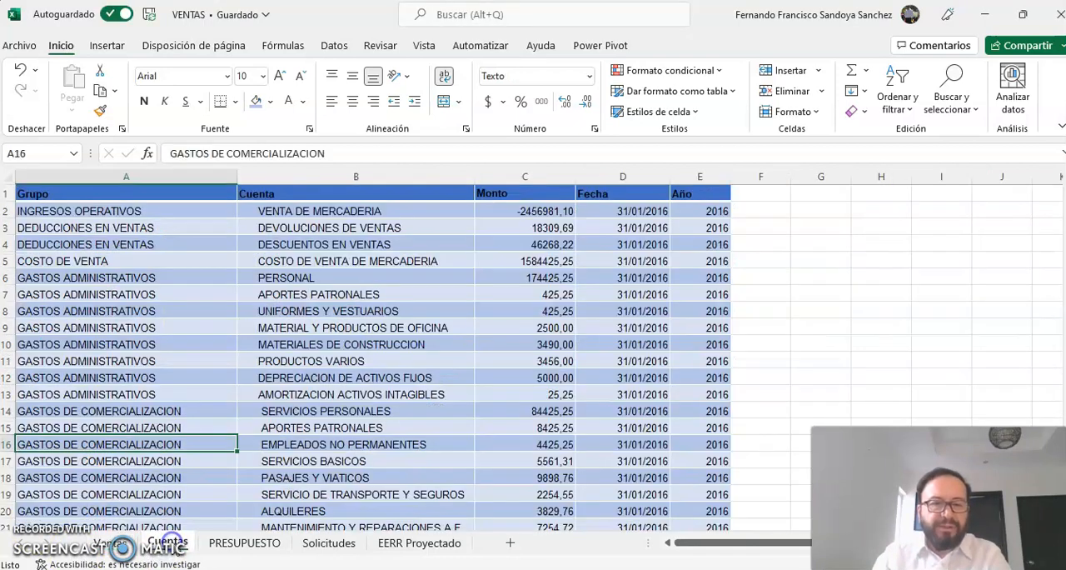
pyautogui.click(122, 548)
pyautogui.click(162, 545)
pyautogui.click(234, 543)
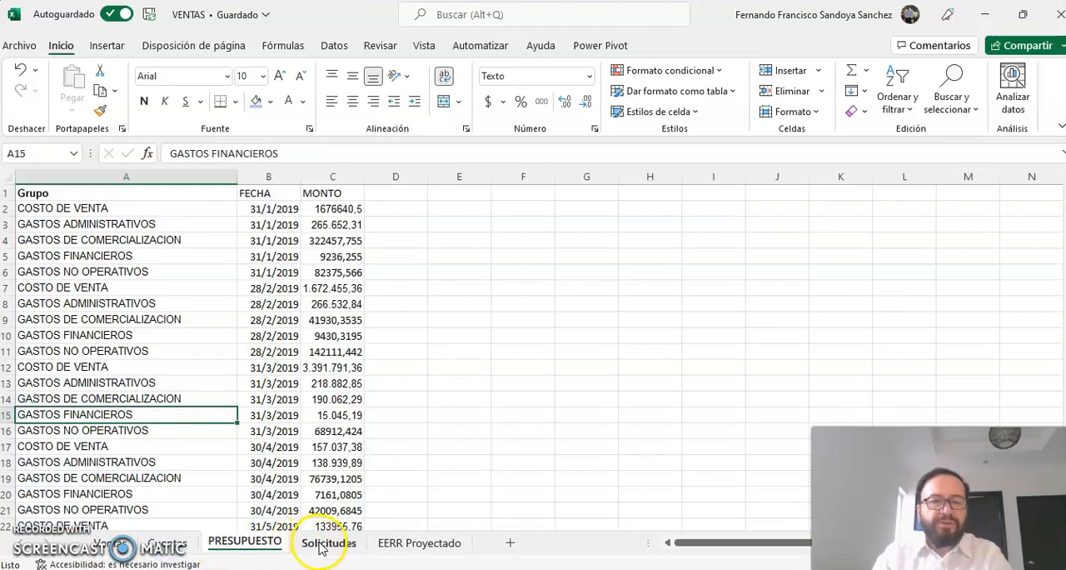
pyautogui.click(324, 546)
pyautogui.click(398, 546)
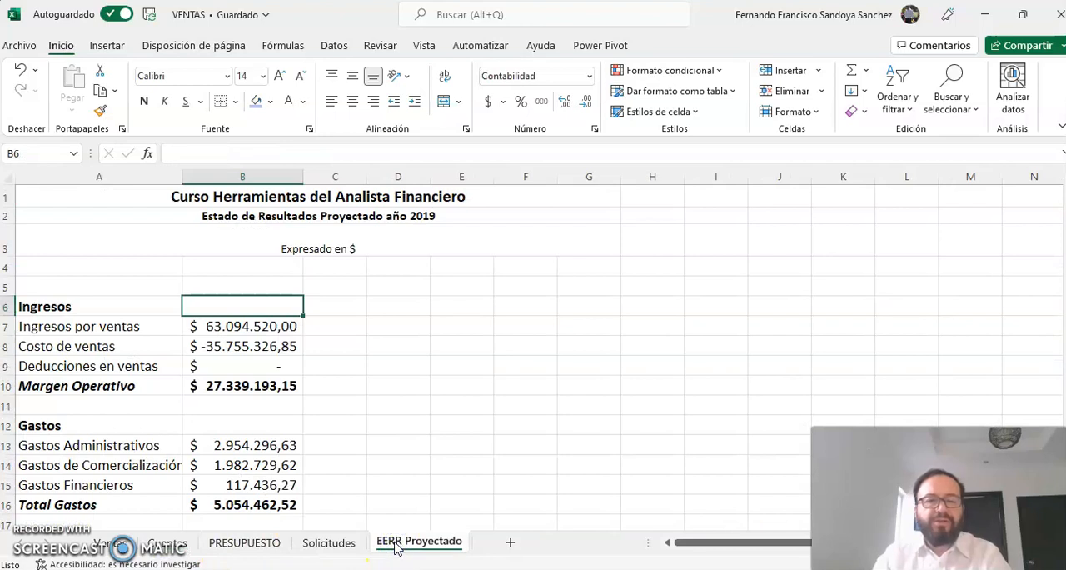
pyautogui.click(122, 546)
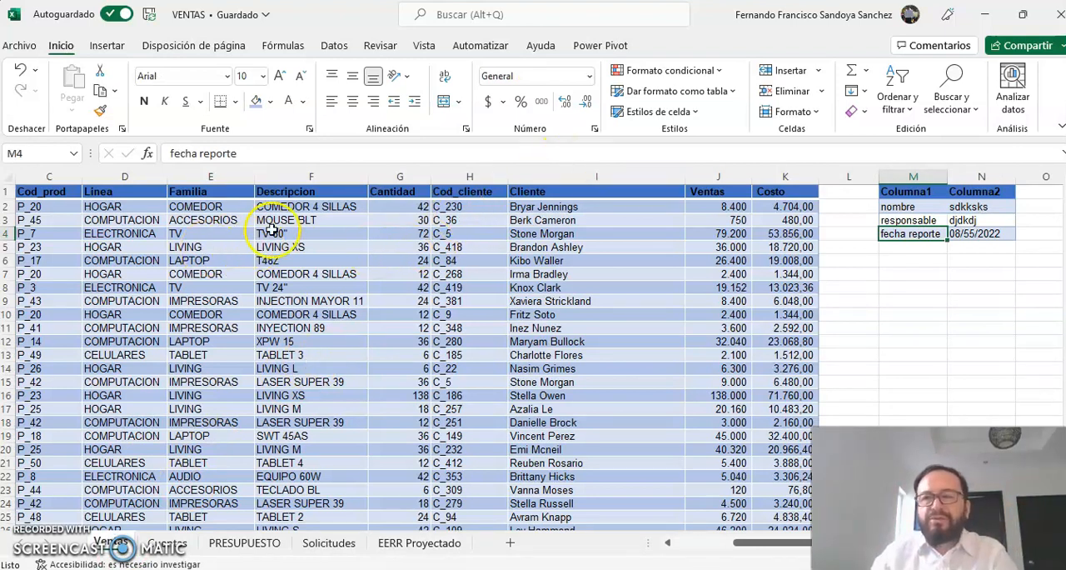
# Step: Examine the sales table on the Ventas sheet from the Fecha column across to the small table beside it
pyautogui.click(67, 220)
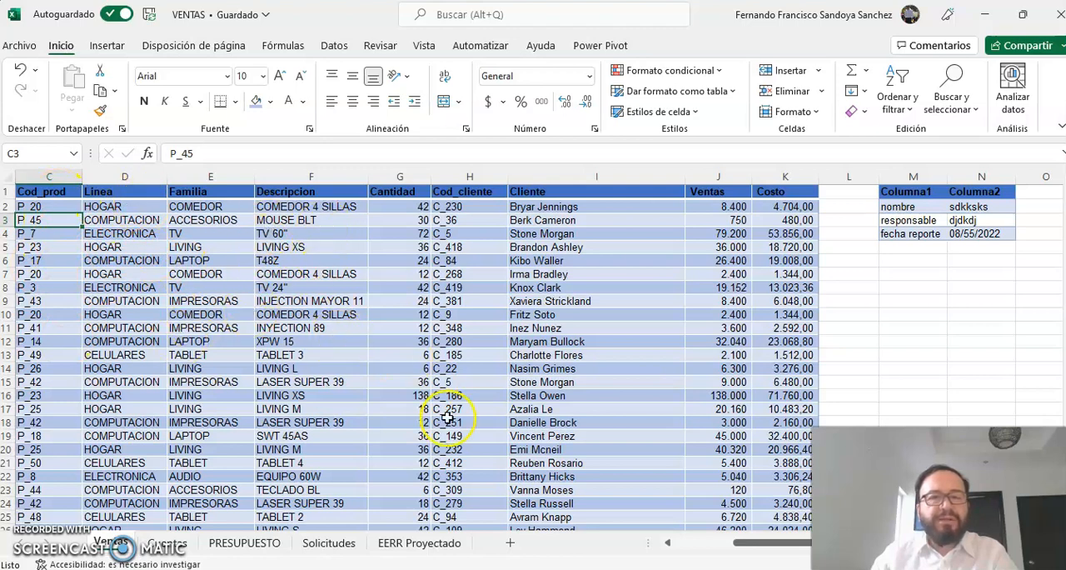
pyautogui.moveTo(745, 549); pyautogui.dragTo(669, 556)
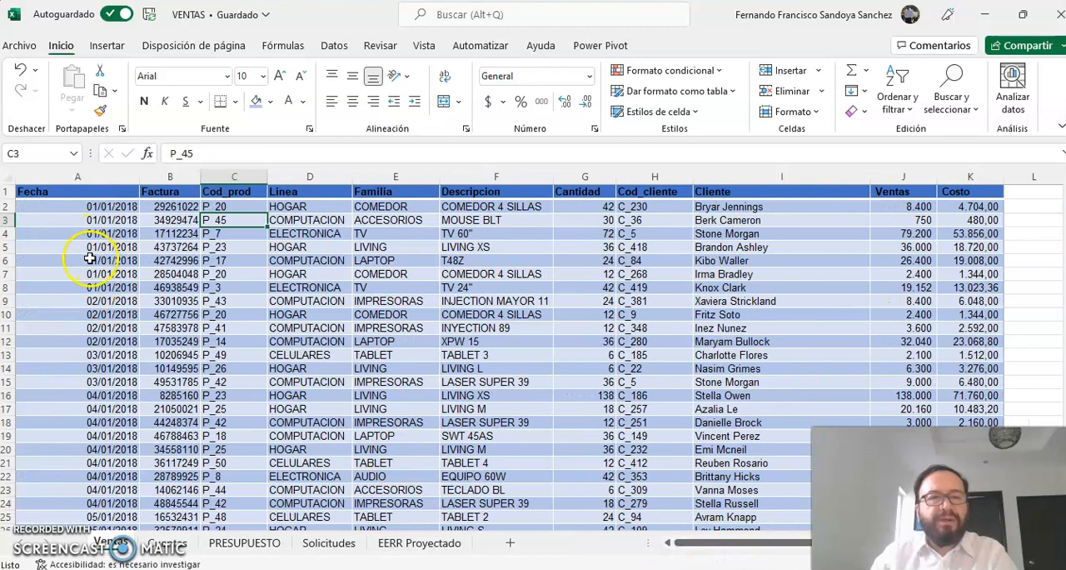
pyautogui.moveTo(754, 542); pyautogui.dragTo(818, 542)
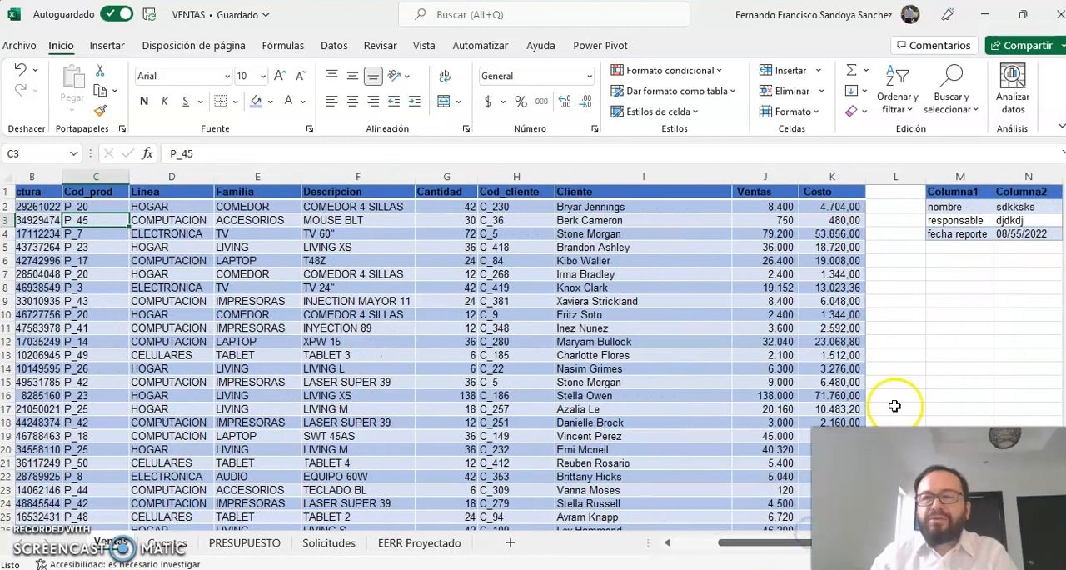
# Step: Correct the fecha reporte value in cell N4 to 08/05/2022
pyautogui.click(1010, 233)
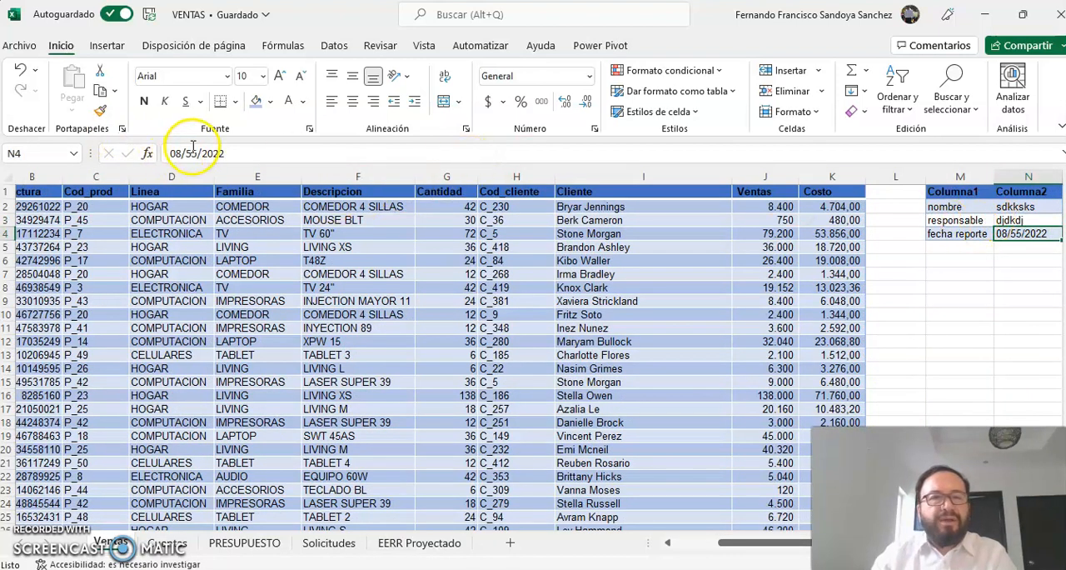
pyautogui.click(192, 153)
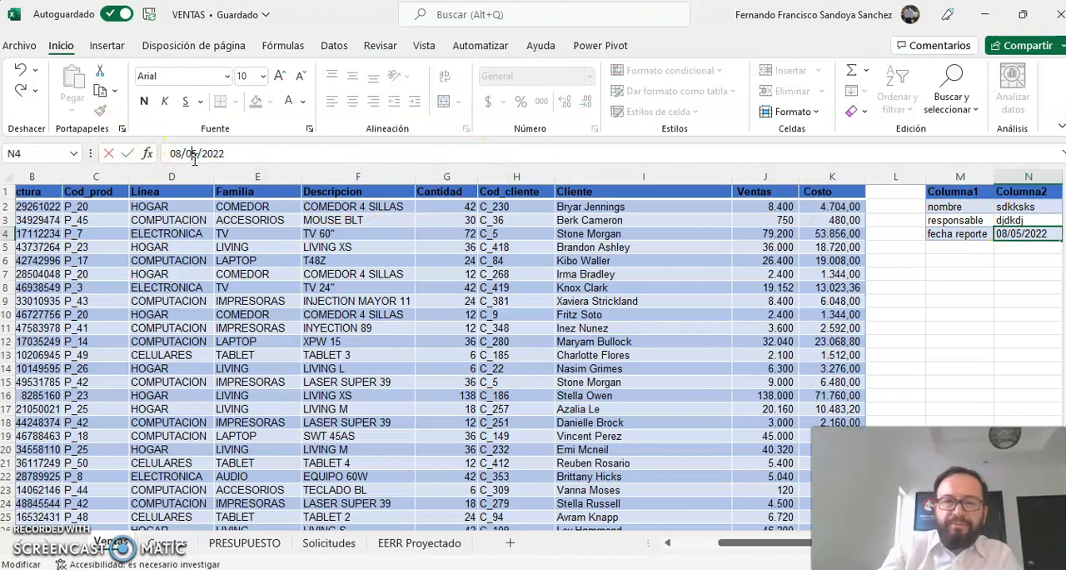
pyautogui.write('0')
pyautogui.press('Return')
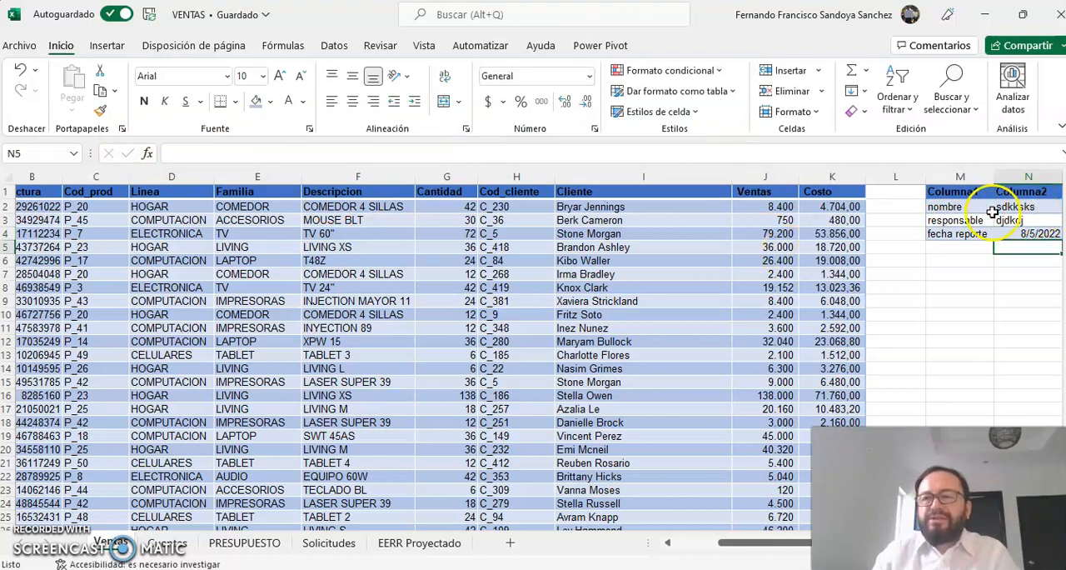
# Step: Compare the small Columna1 and Columna2 table with the main sales table by selecting their cells on the Ventas sheet
pyautogui.moveTo(978, 193); pyautogui.dragTo(1011, 234)
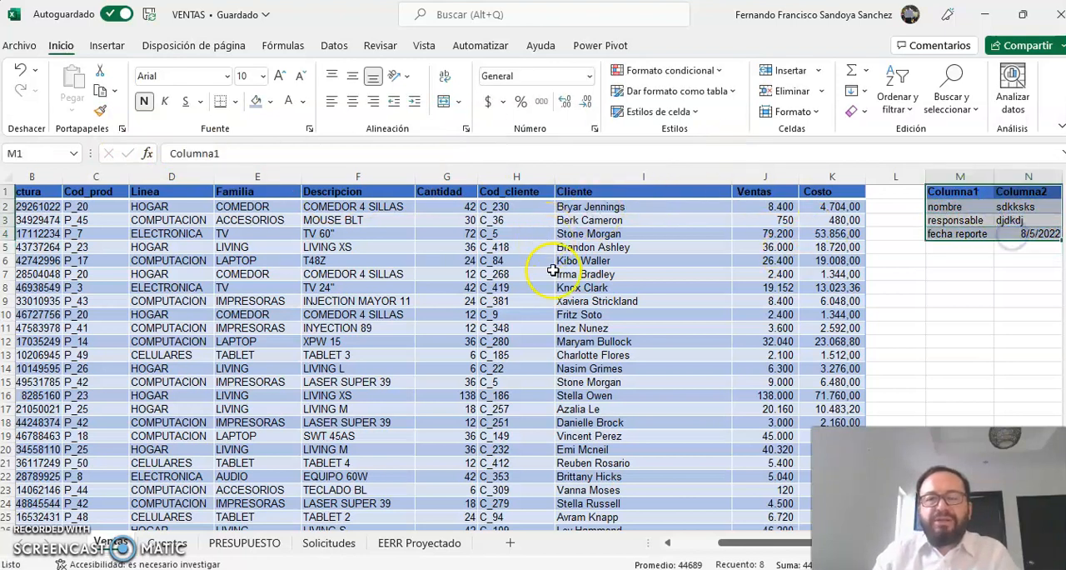
pyautogui.click(969, 205)
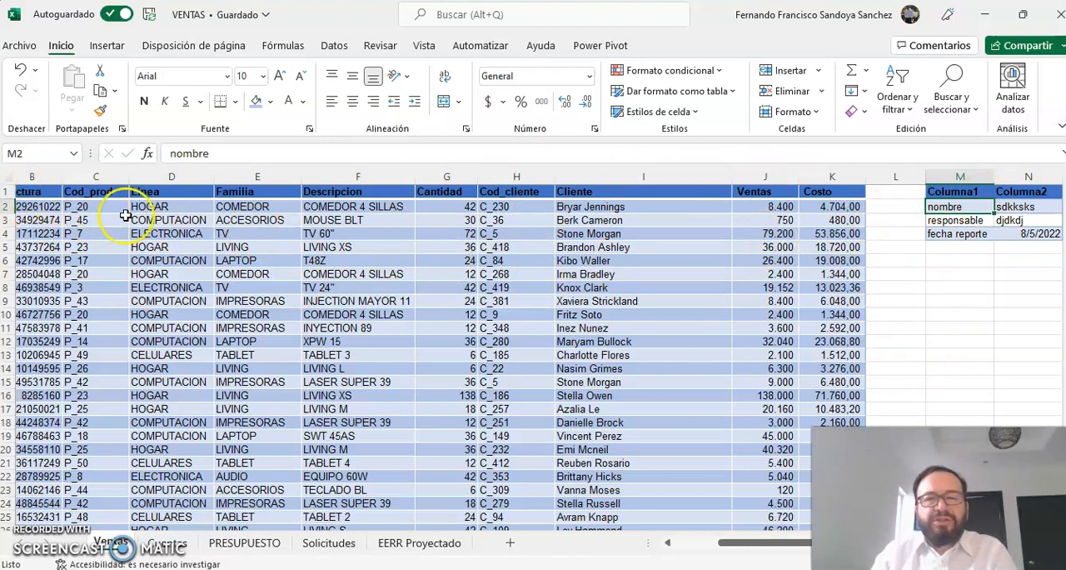
pyautogui.click(670, 542)
pyautogui.moveTo(117, 192); pyautogui.dragTo(970, 476)
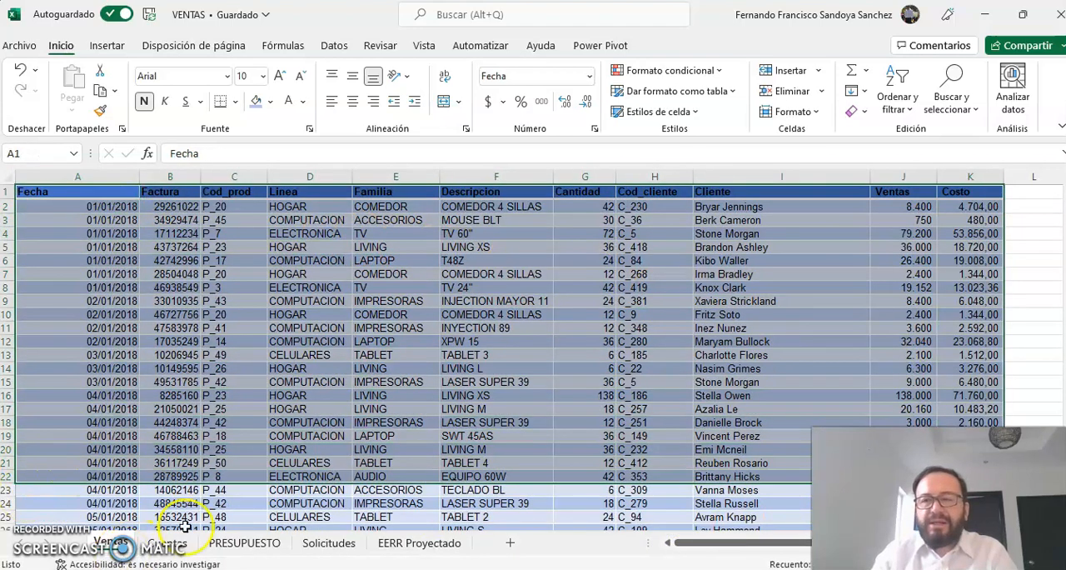
pyautogui.moveTo(677, 542); pyautogui.dragTo(727, 529)
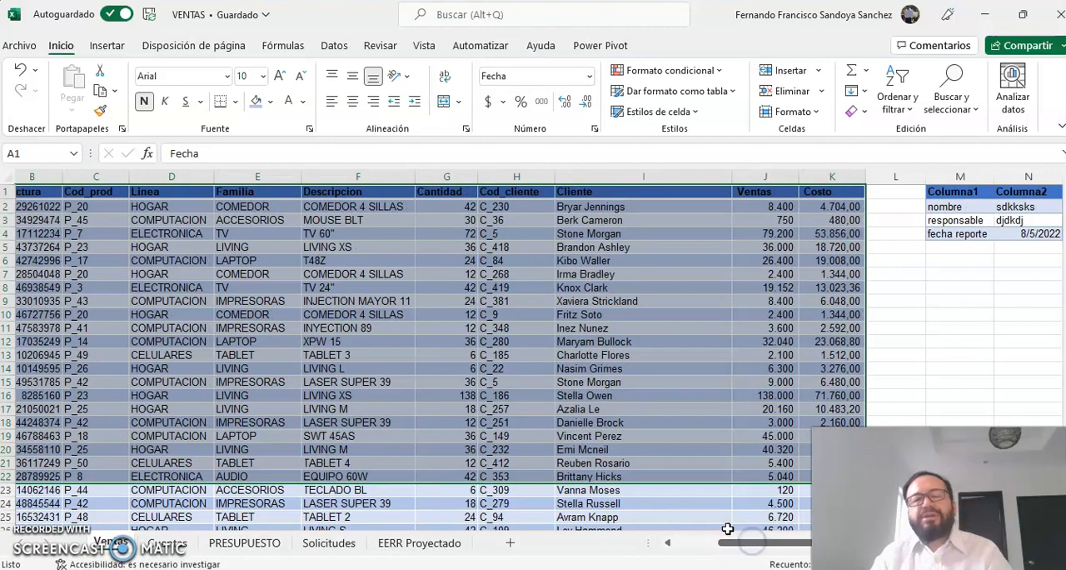
pyautogui.click(957, 191)
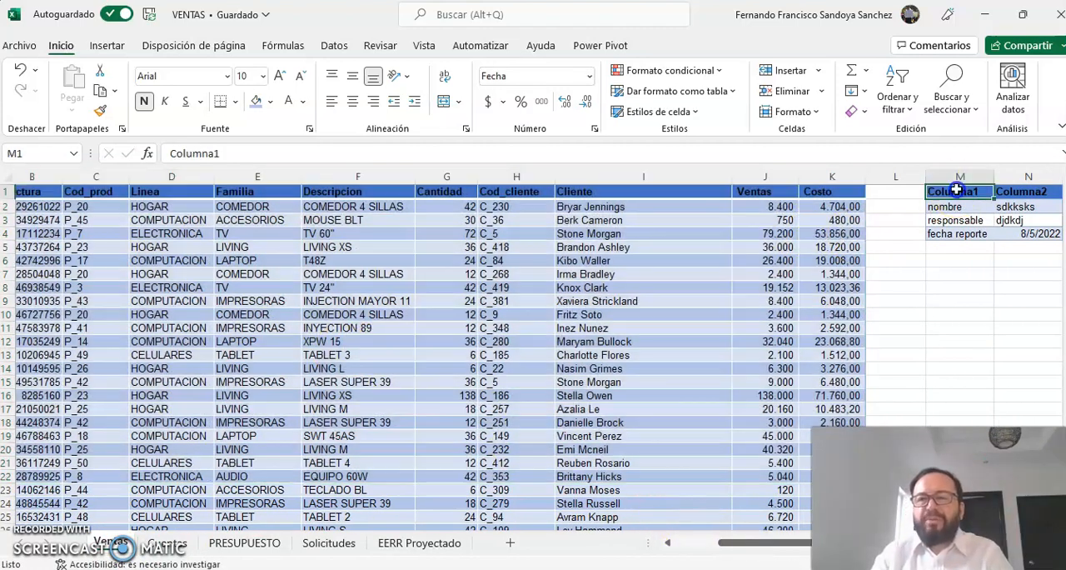
# Step: Check the small table in M1:N4, the empty column L beside it and the Costo header that ends the sales table
pyautogui.moveTo(958, 191); pyautogui.dragTo(1016, 235)
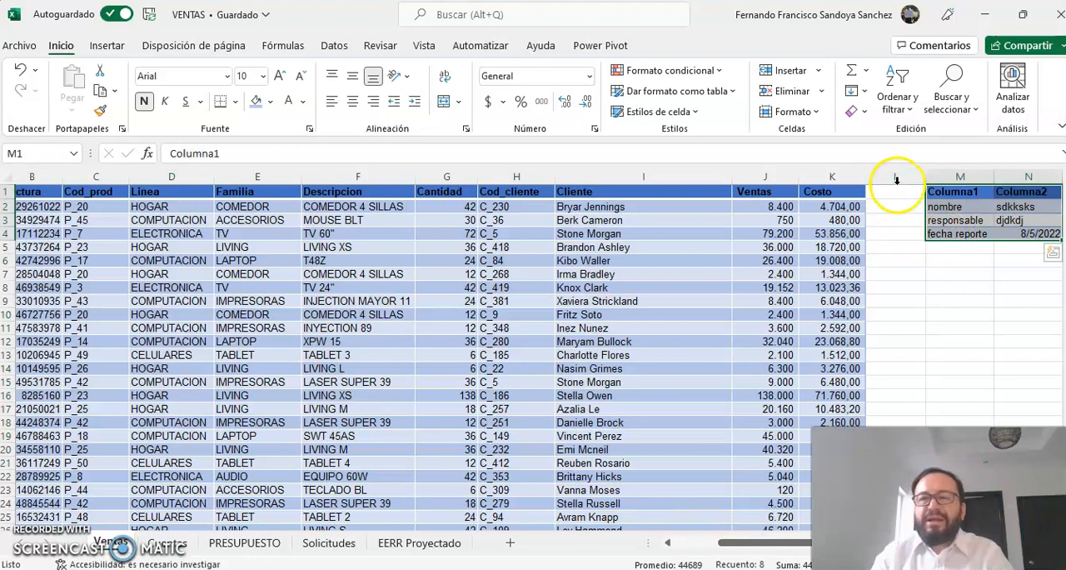
pyautogui.moveTo(893, 205); pyautogui.dragTo(897, 225)
pyautogui.click(965, 259)
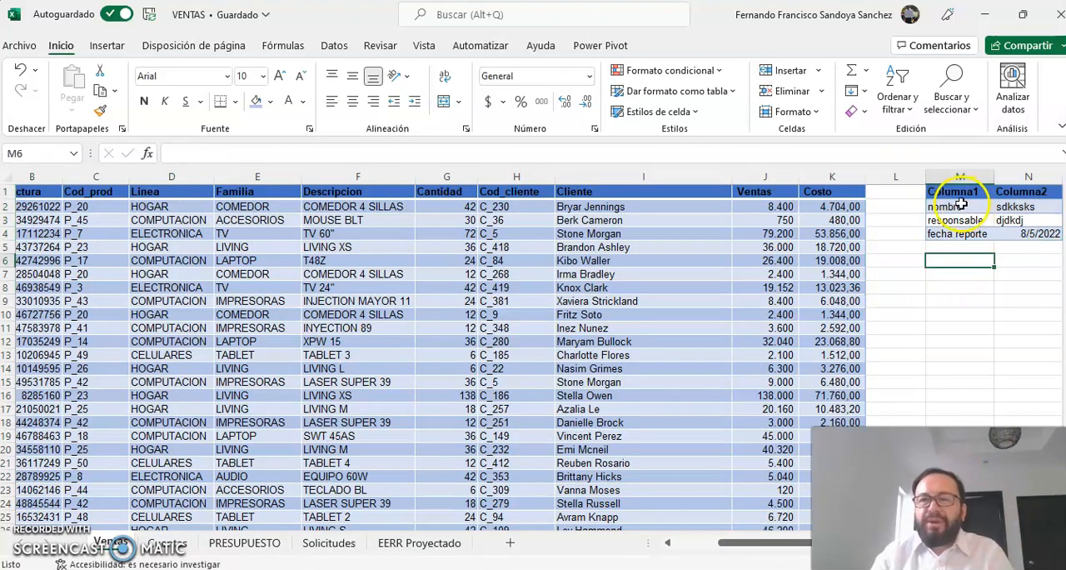
pyautogui.click(839, 195)
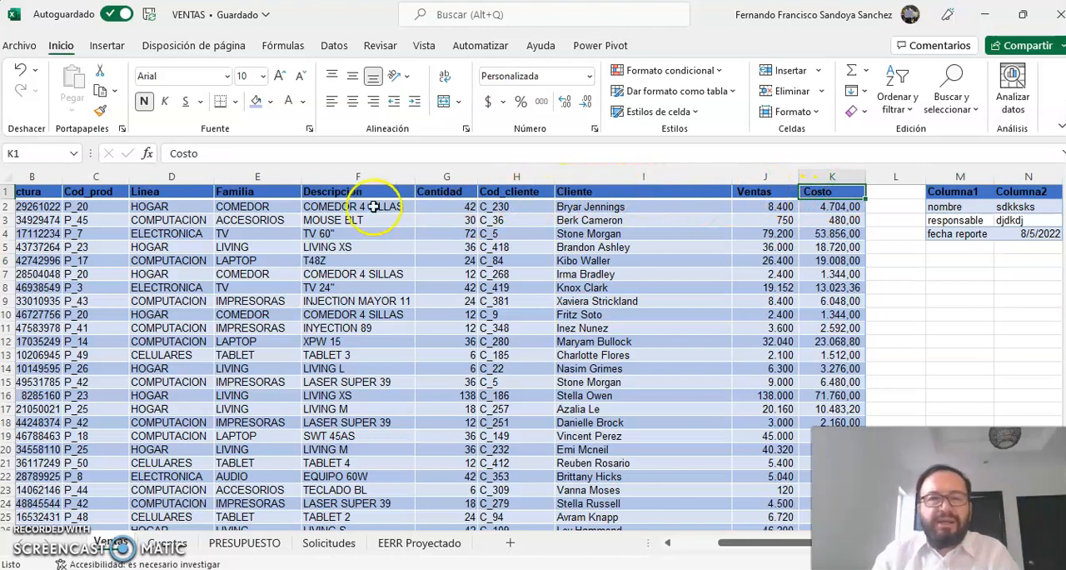
# Step: Convert the whole sales range A1:K5255, from Fecha through Costo, into an Excel table with headers
pyautogui.moveTo(758, 548); pyautogui.dragTo(705, 542)
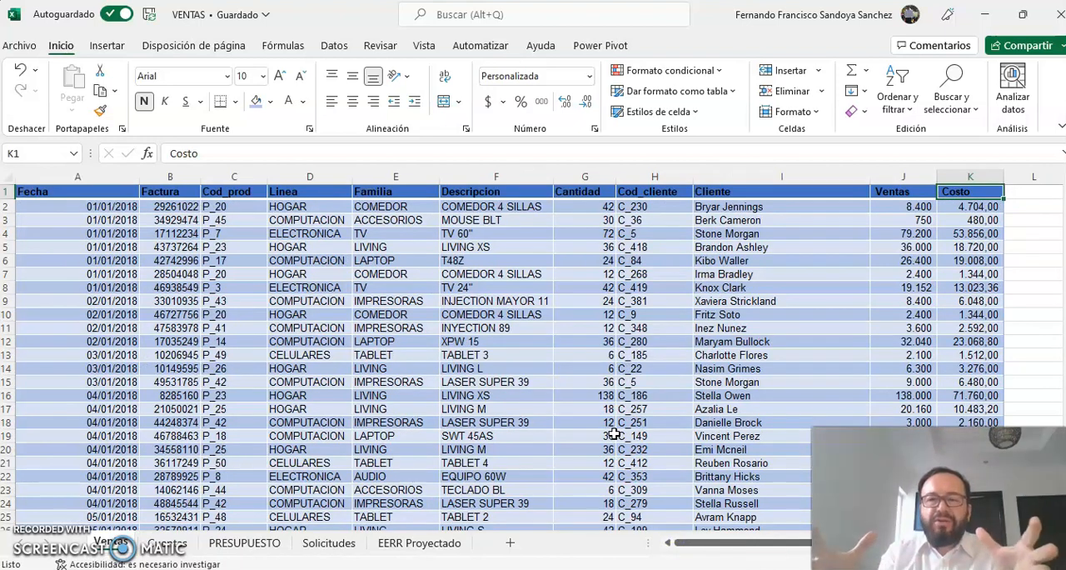
pyautogui.click(50, 196)
pyautogui.hotkey('shift', 'Right')
pyautogui.hotkey('shift', 'Right')
pyautogui.hotkey('shift', 'Right')
pyautogui.hotkey('shift', 'Right')
pyautogui.hotkey('shift', 'Right')
pyautogui.hotkey('shift', 'Right')
pyautogui.hotkey('shift', 'Right')
pyautogui.hotkey('shift', 'Right')
pyautogui.hotkey('shift', 'Right')
pyautogui.hotkey('shift', 'Right')
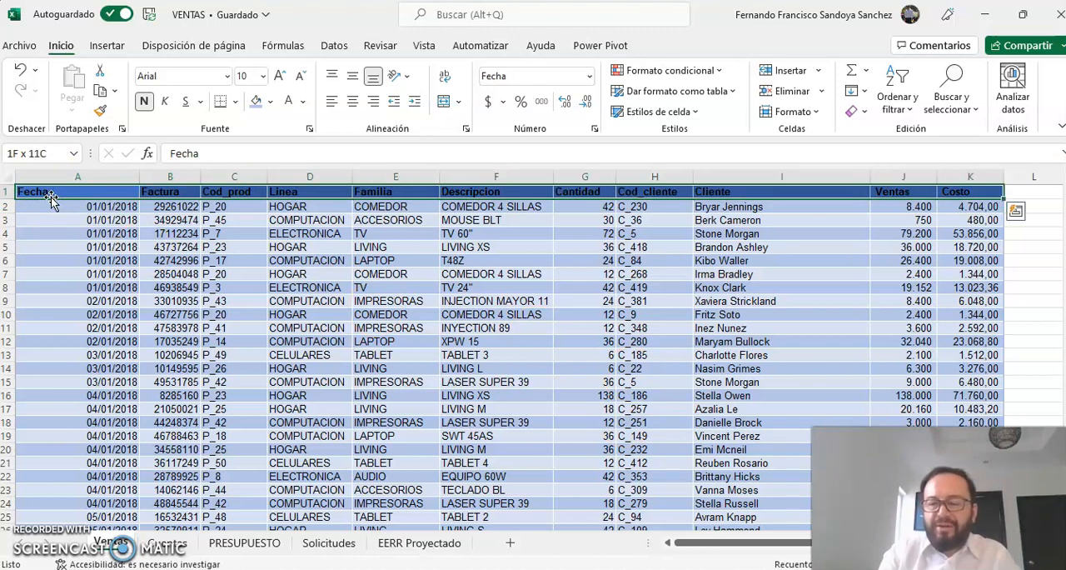
pyautogui.press('End')
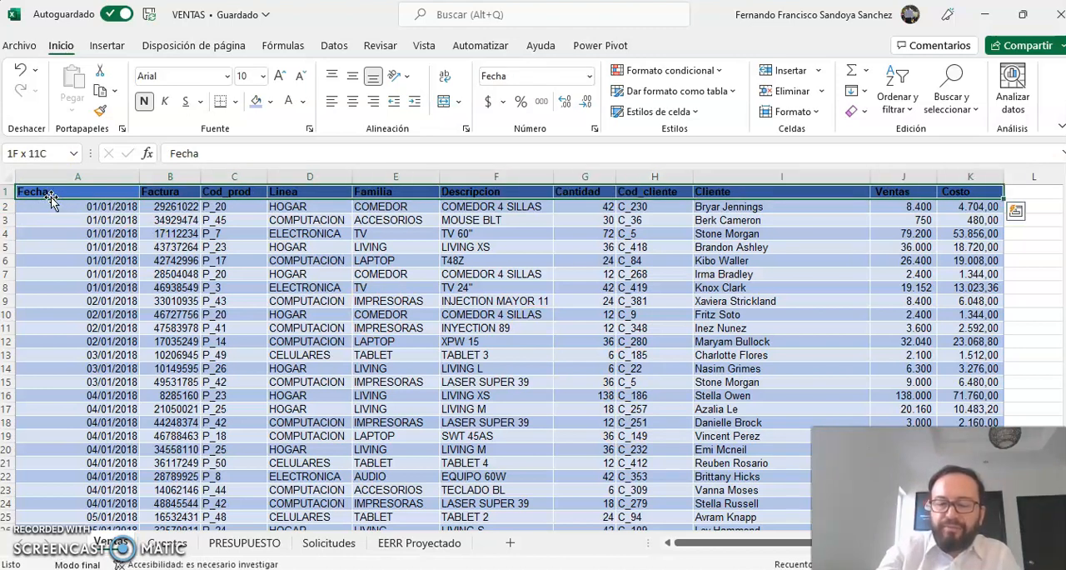
pyautogui.hotkey('shift', 'Down')
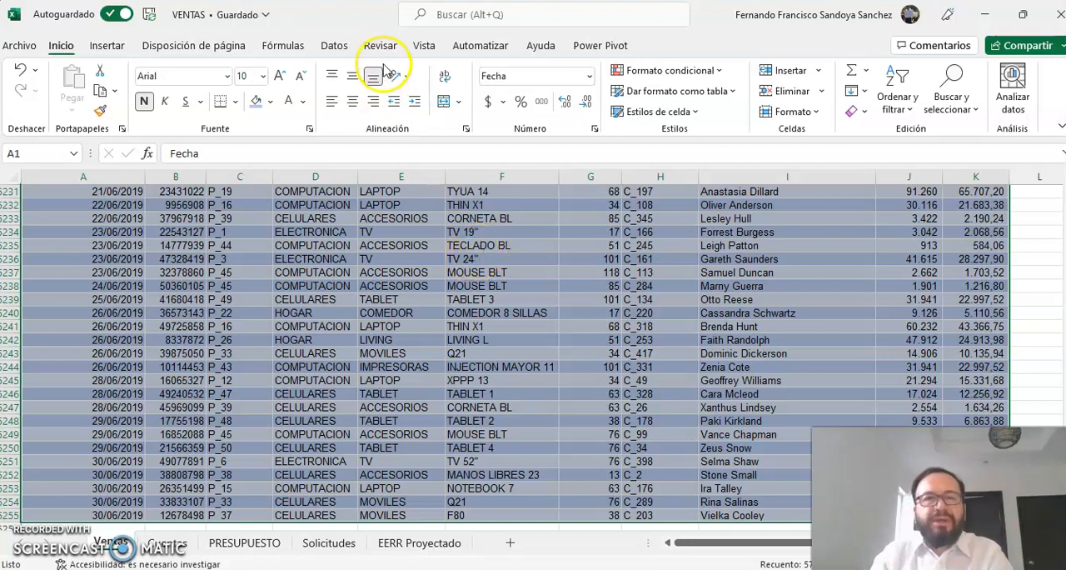
pyautogui.click(109, 46)
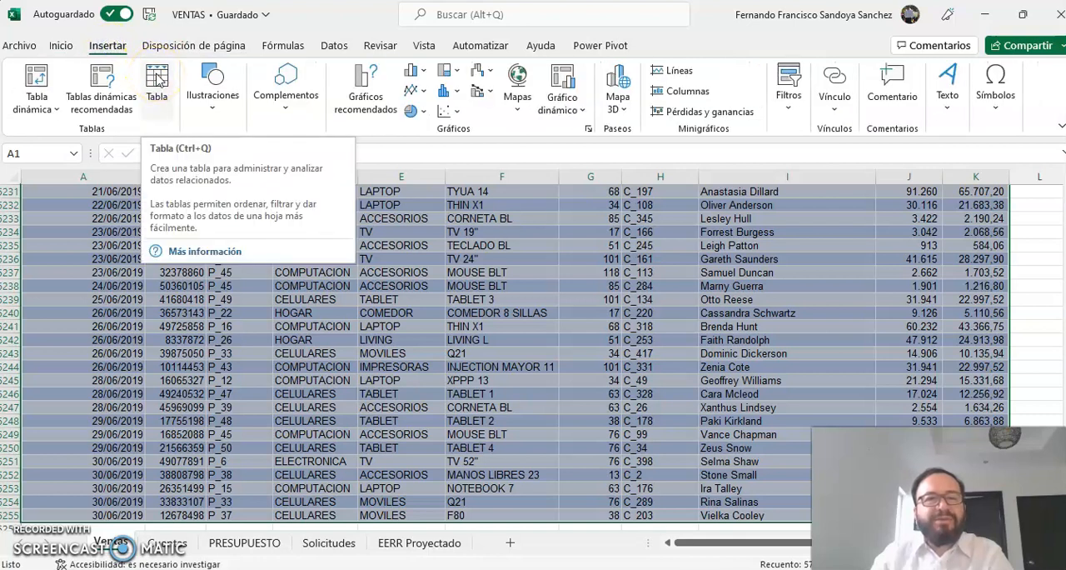
pyautogui.click(156, 79)
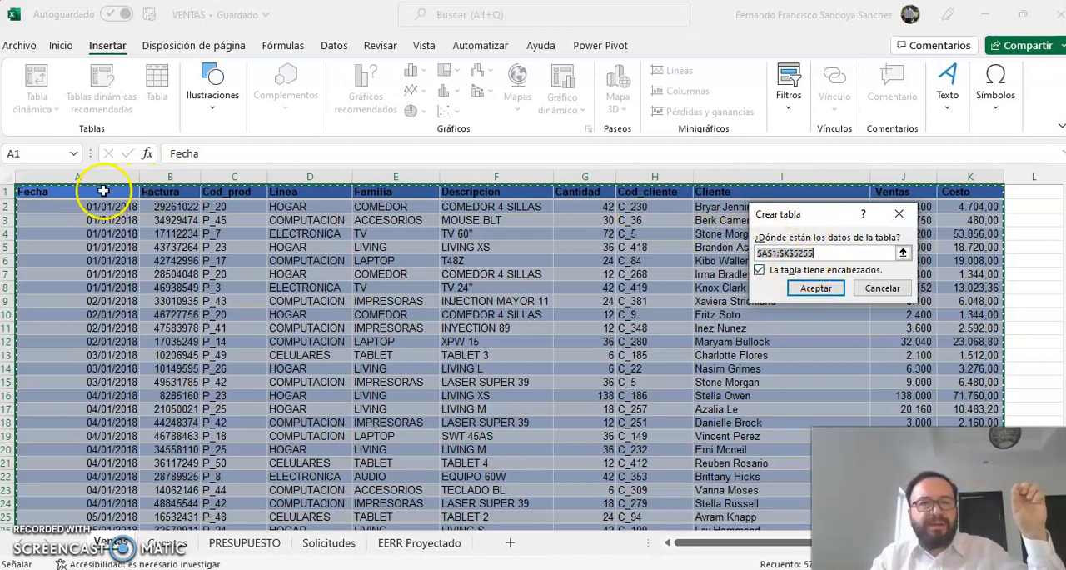
pyautogui.click(829, 289)
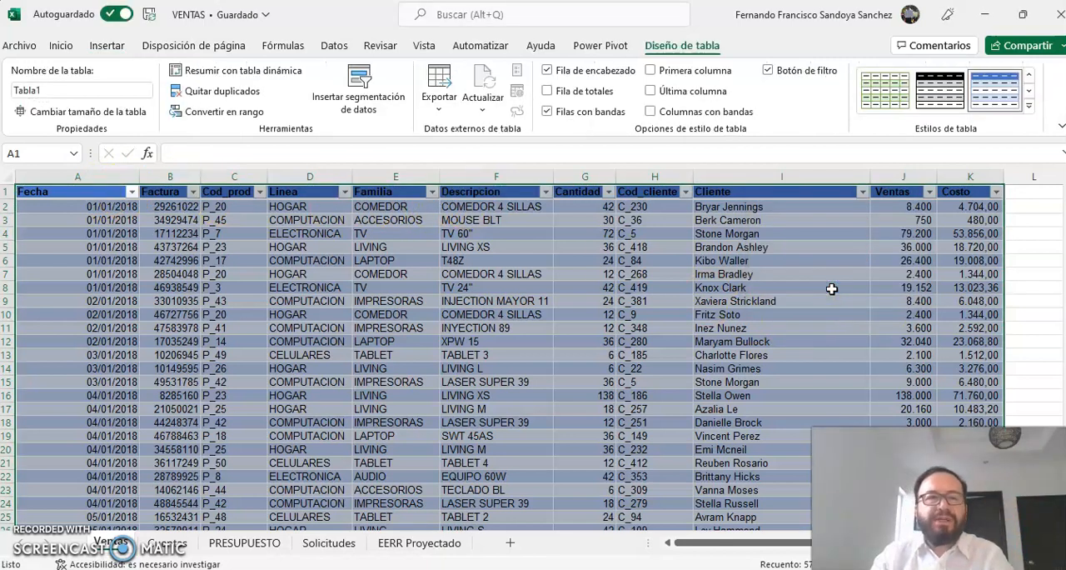
# Step: Rename the new sales table as VentasRealizadas
pyautogui.click(61, 93)
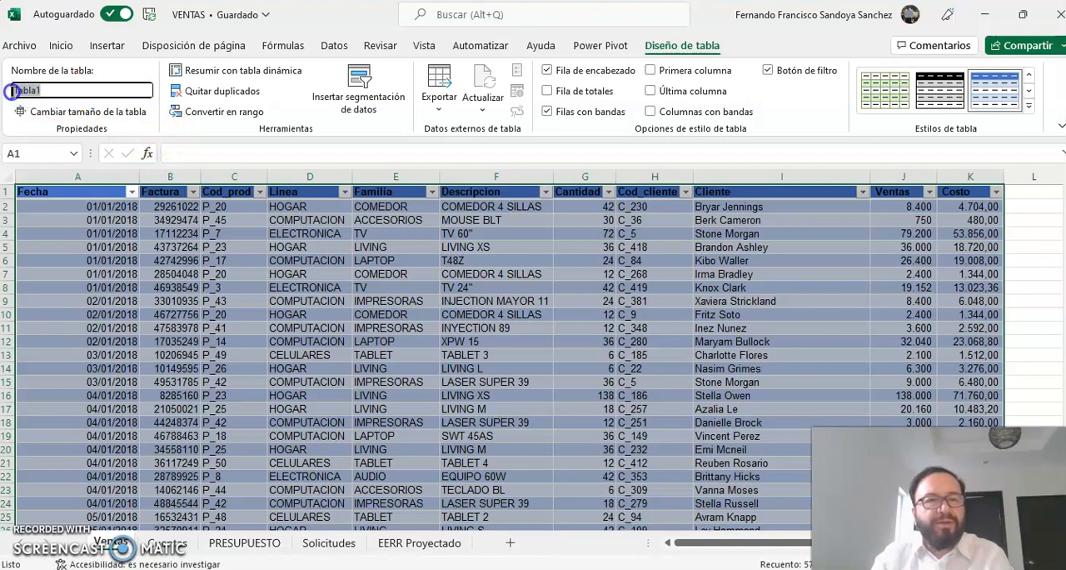
pyautogui.write('VENTAS')
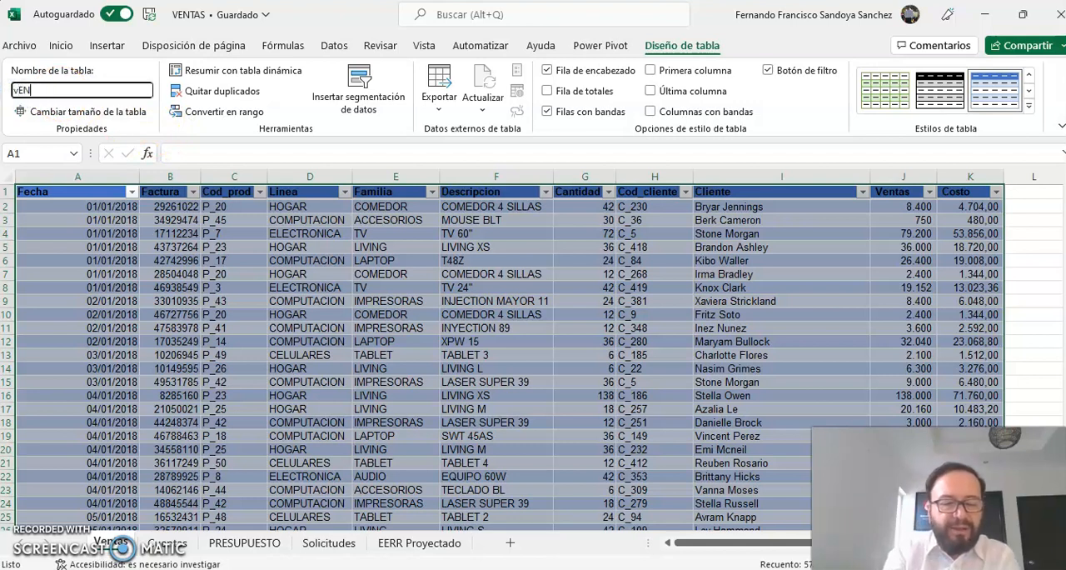
pyautogui.press('BackSpace')
pyautogui.press('BackSpace')
pyautogui.press('BackSpace')
pyautogui.press('BackSpace')
pyautogui.press('BackSpace')
pyautogui.press('BackSpace')
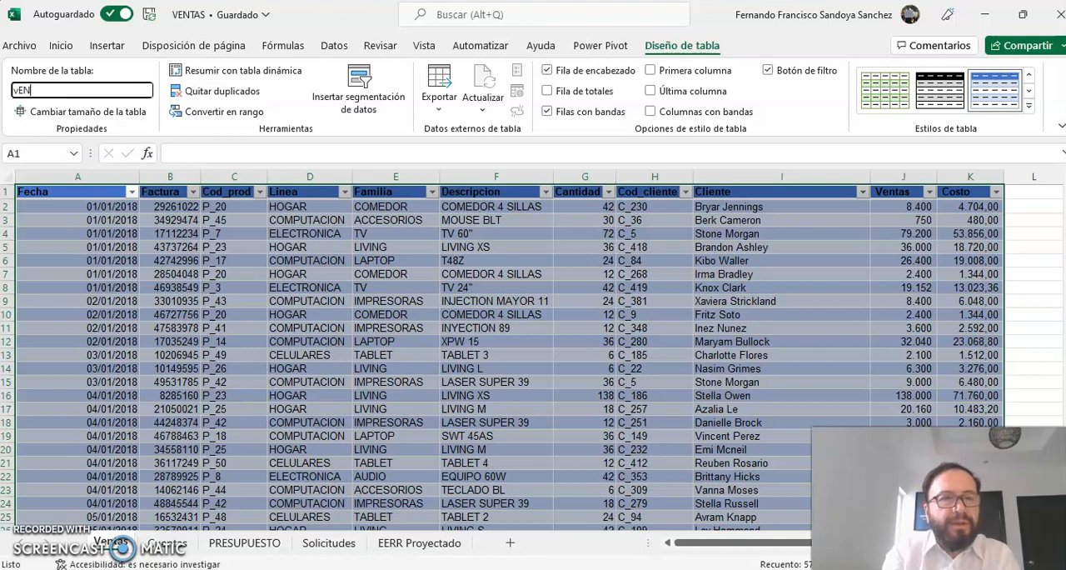
pyautogui.write('Ven')
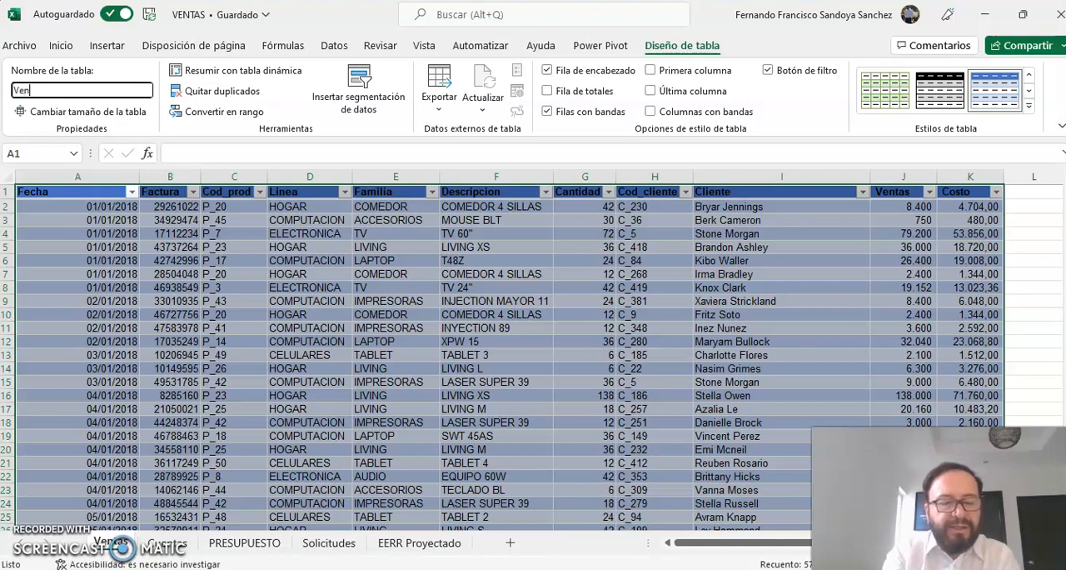
pyautogui.write('tasRea')
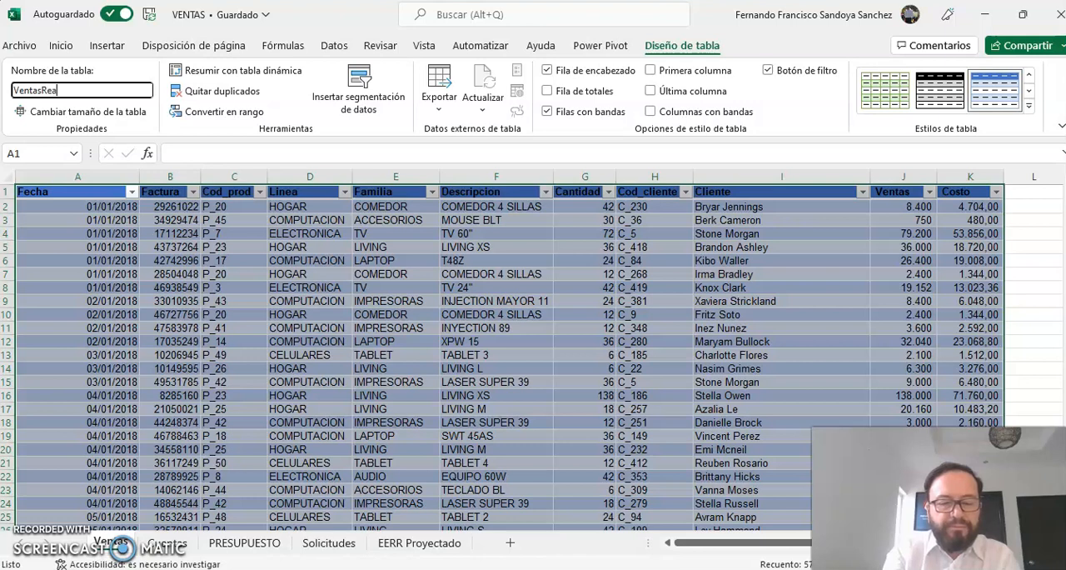
pyautogui.write('lizadas')
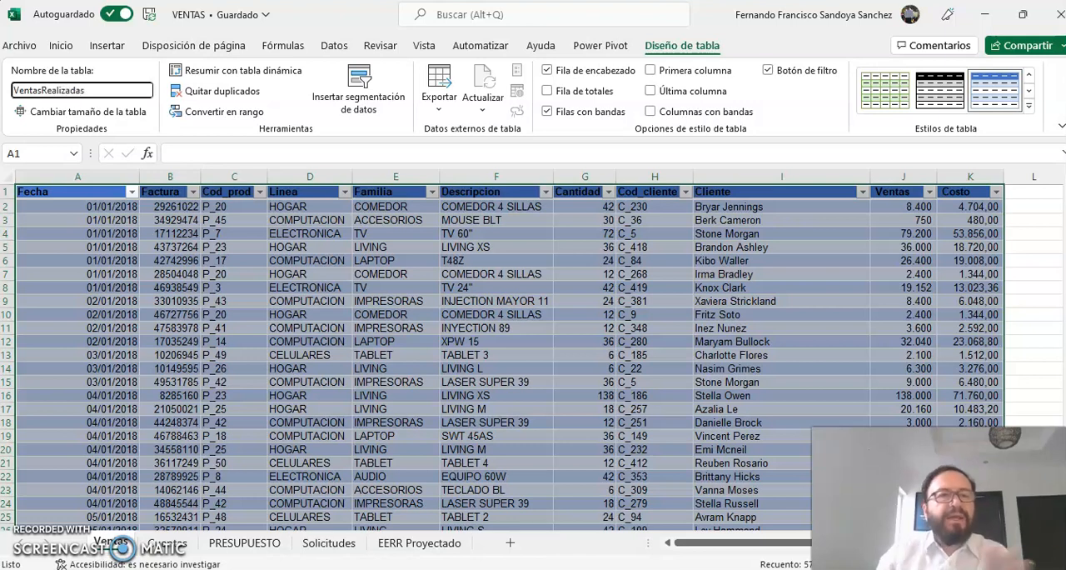
pyautogui.click(148, 261)
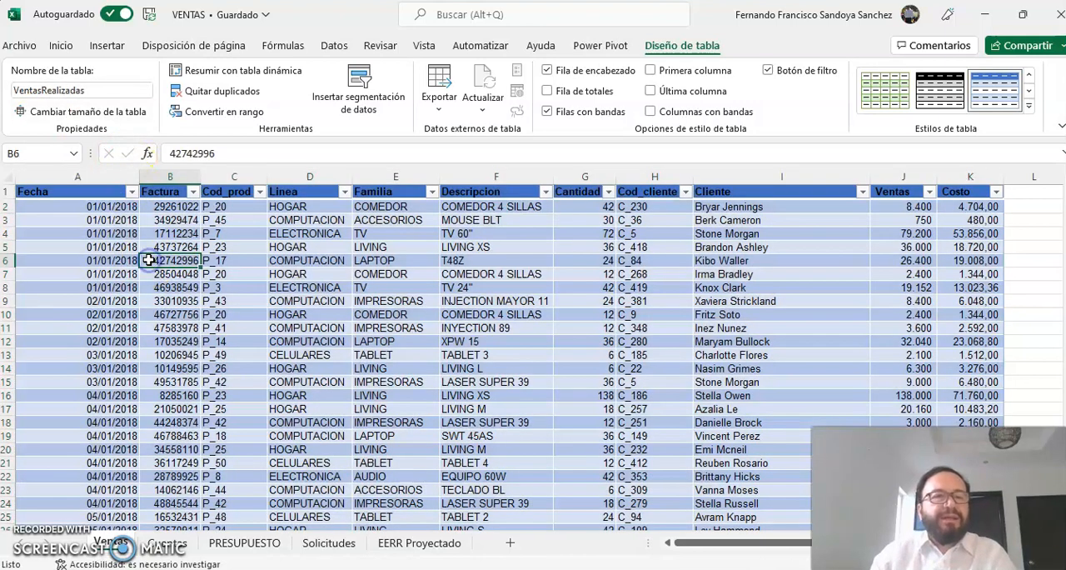